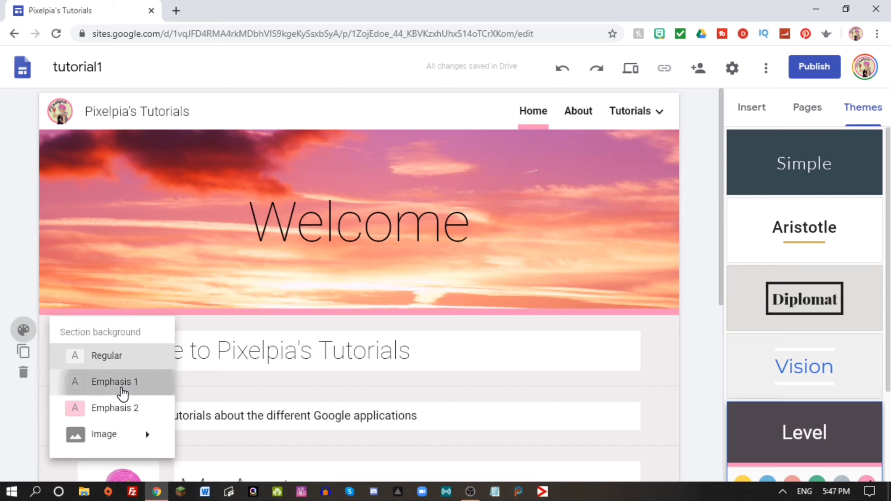
Try Emphasis 1 as the background of the welcome heading section and Emphasis 2 for the description section below it.
left_click(121, 389)
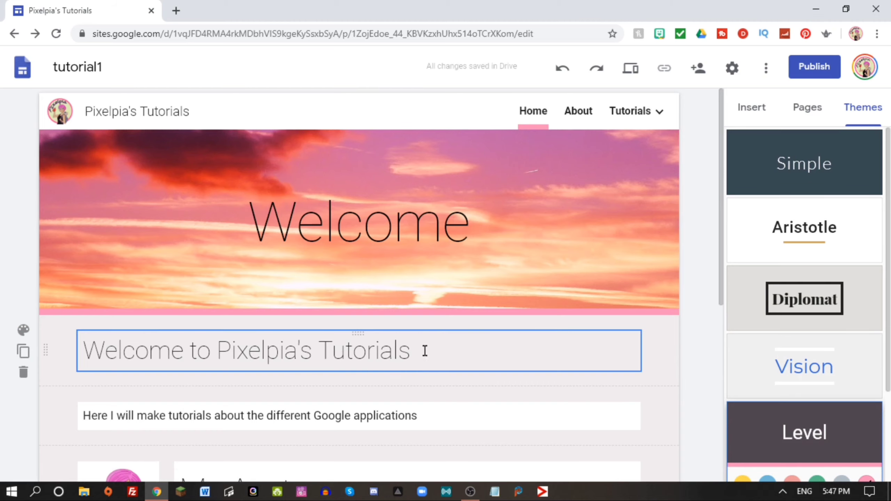
left_click(435, 419)
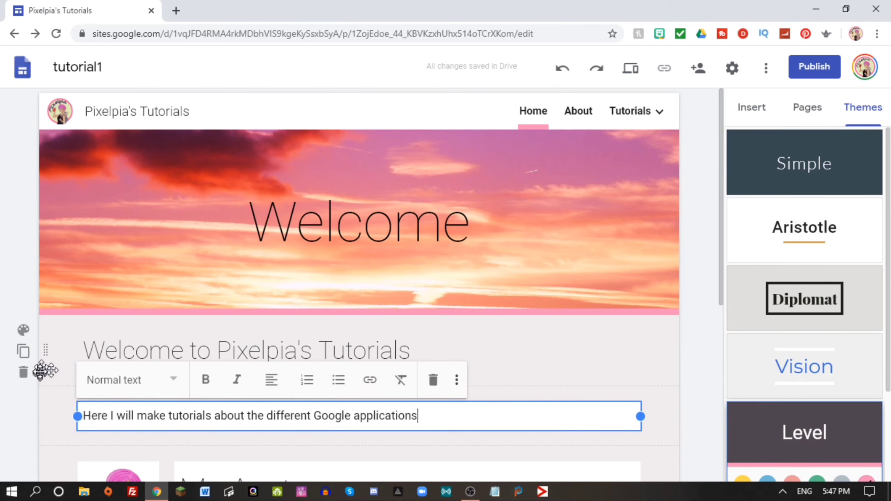
left_click(23, 395)
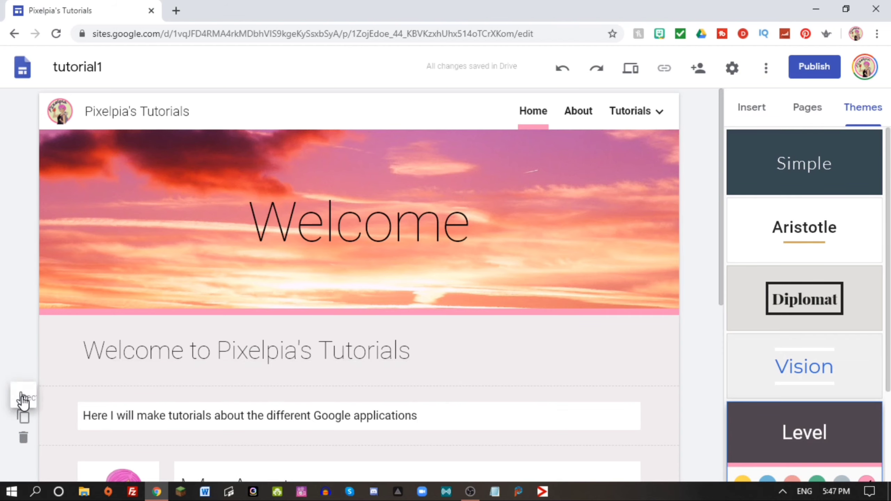
scroll(123, 474, "down", 1)
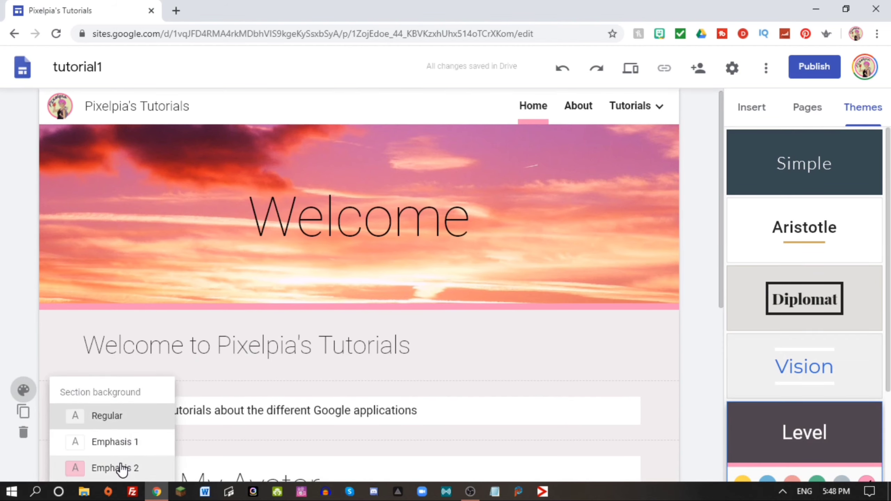
left_click(122, 467)
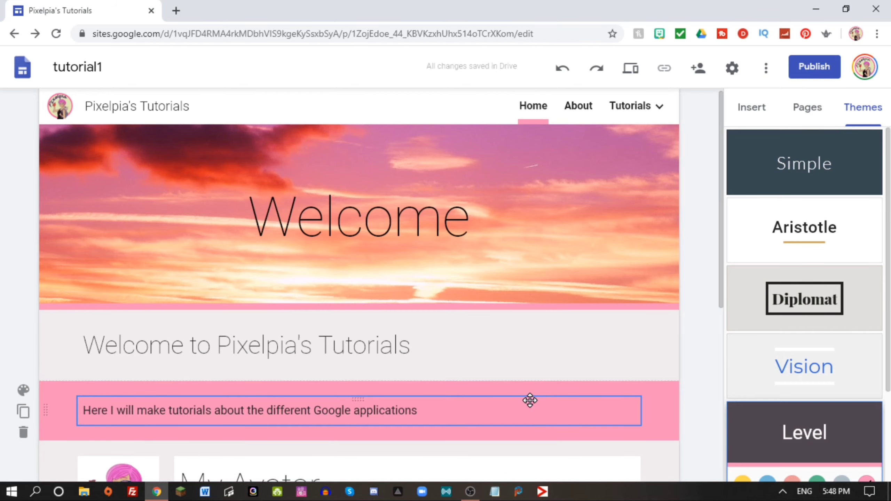
Undo the background changes on the description section and the welcome heading section.
left_click(866, 454)
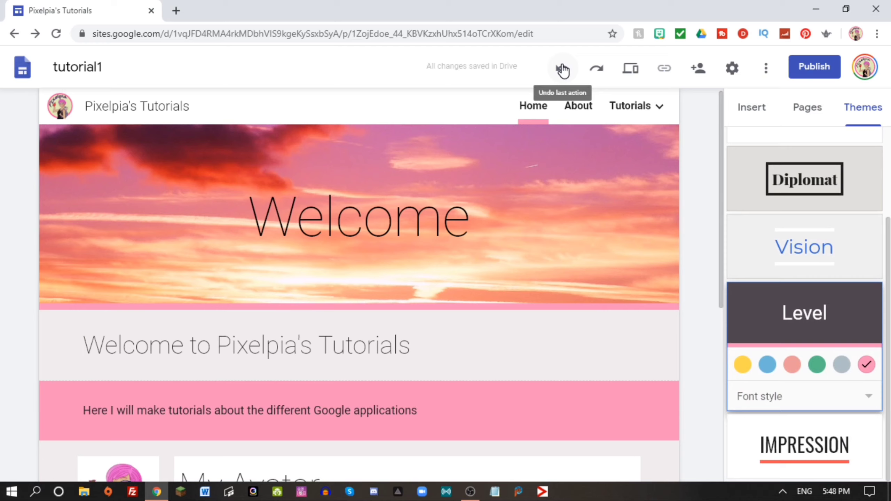
left_click(563, 70)
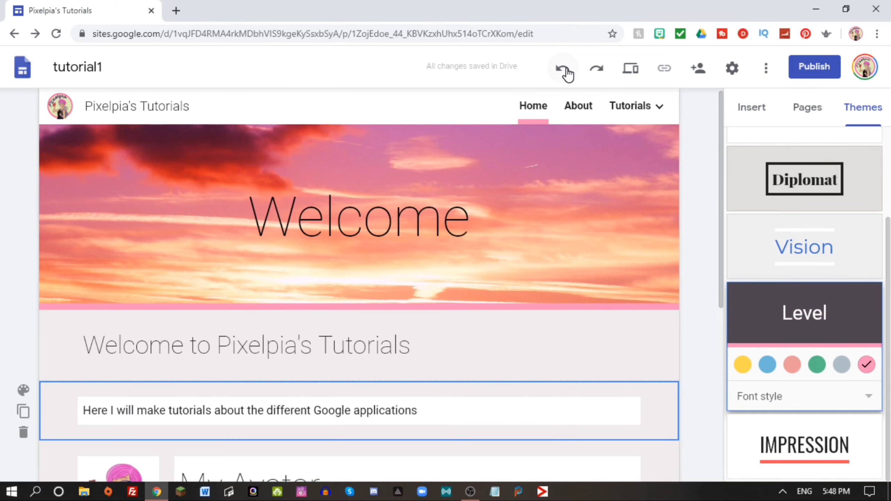
left_click(563, 70)
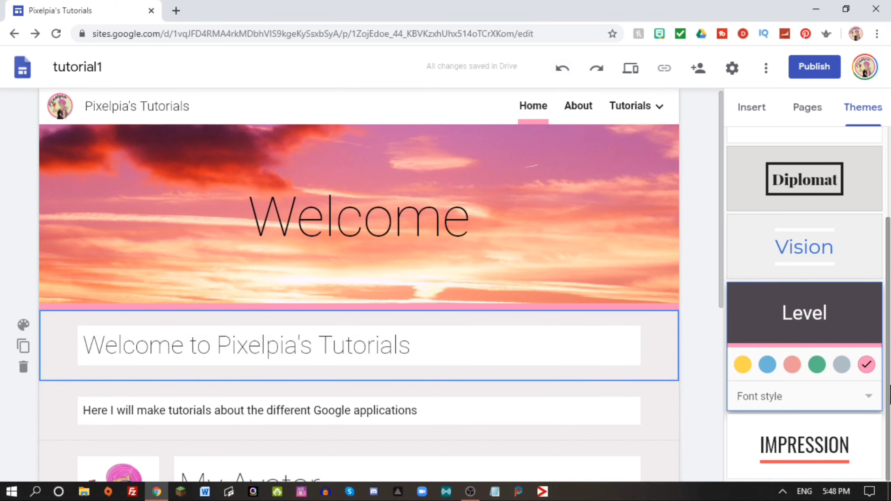
Apply the Aristotle theme to the site.
scroll(889, 434, "up", 4)
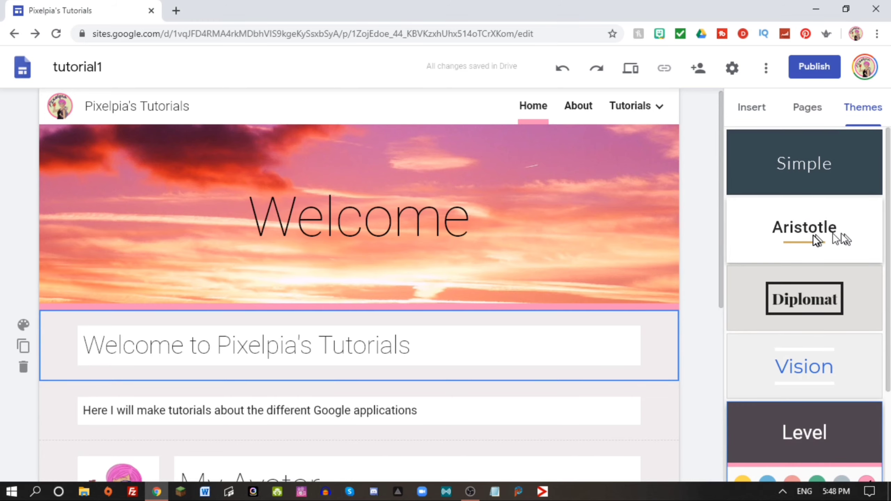
left_click(784, 235)
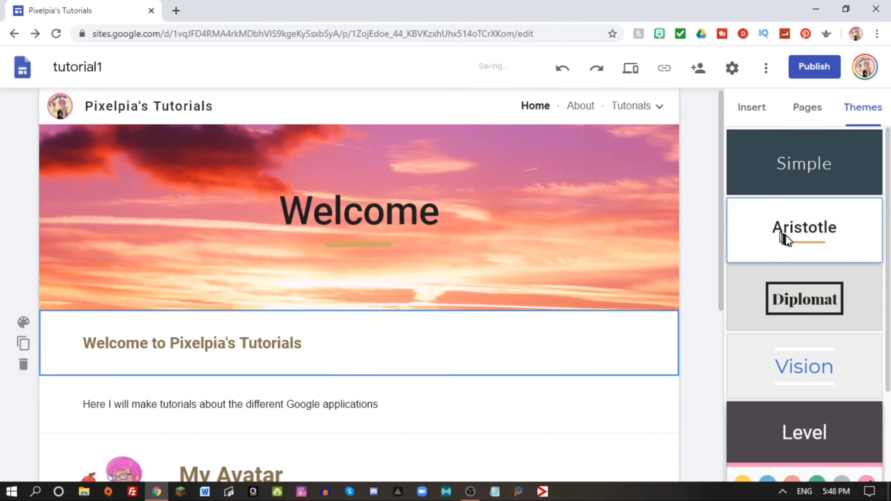
scroll(869, 242, "down", 3)
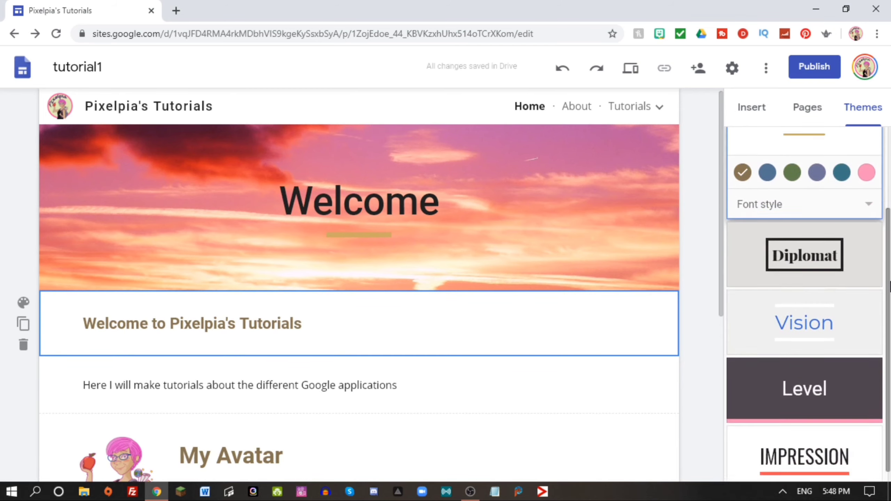
scroll(800, 189, "up", 3)
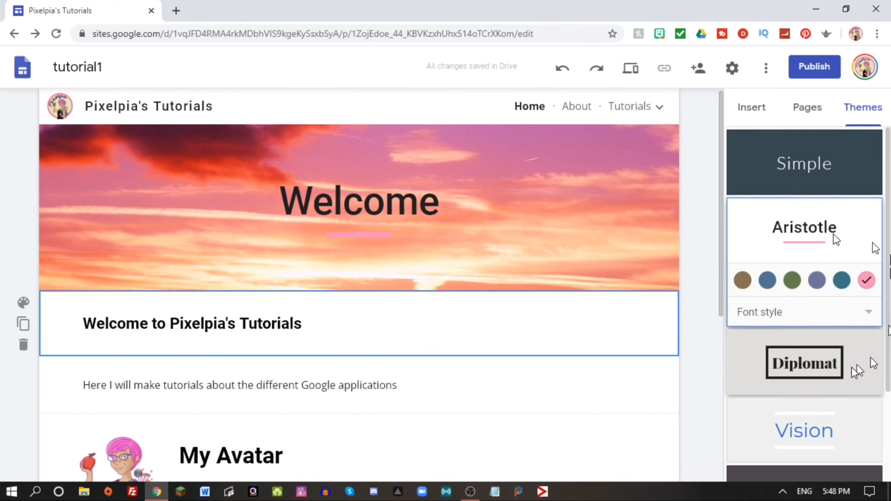
Set the Aristotle theme's custom colour to dark red #ab303d and check it down the Home page.
left_click(865, 280)
left_click(865, 279)
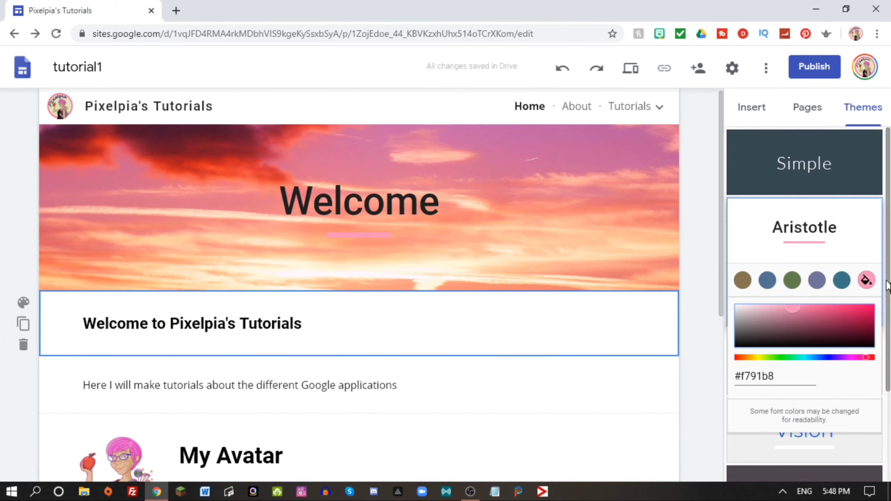
left_click_drag(865, 357, 870, 359)
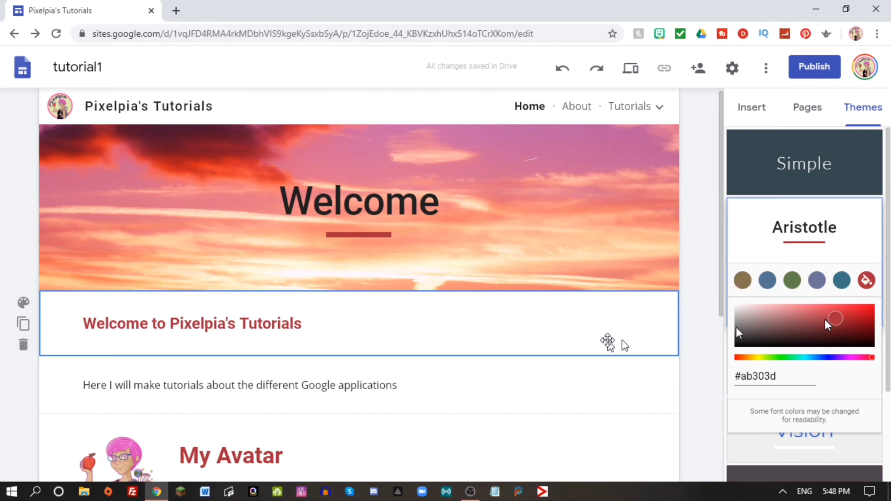
scroll(560, 379, "down", 1)
scroll(560, 379, "down", 5)
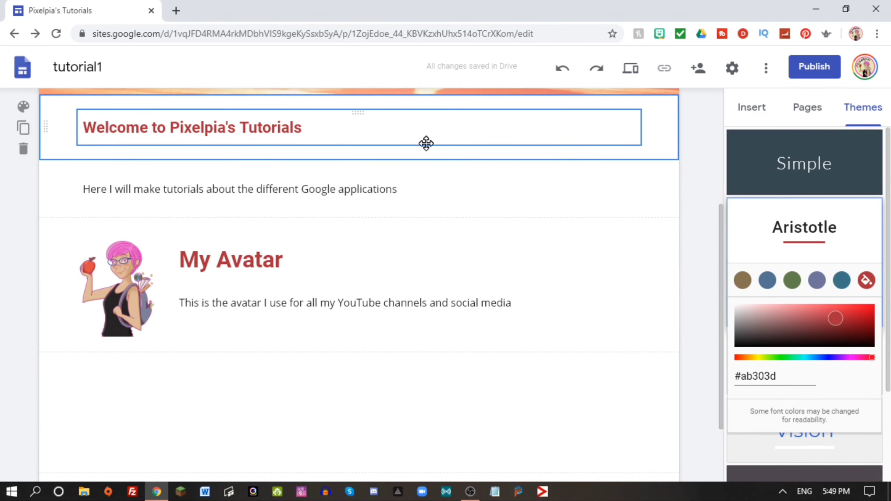
scroll(479, 240, "up", 6)
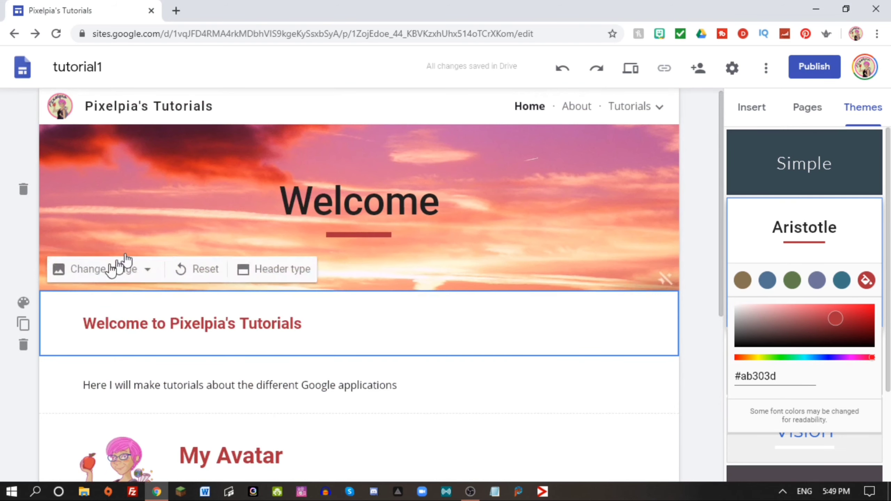
Switch the "Welcome to Pixelpia's Tutorials" text to the Title style and back to Heading.
left_click(124, 318)
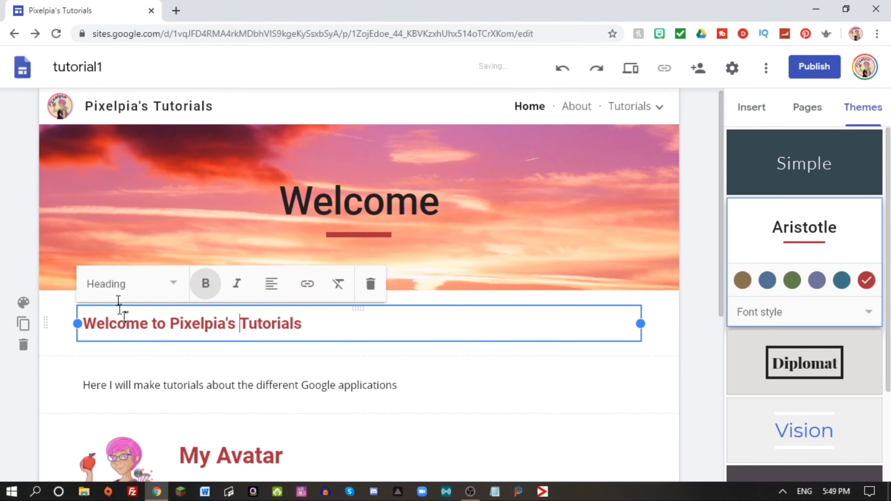
left_click(153, 291)
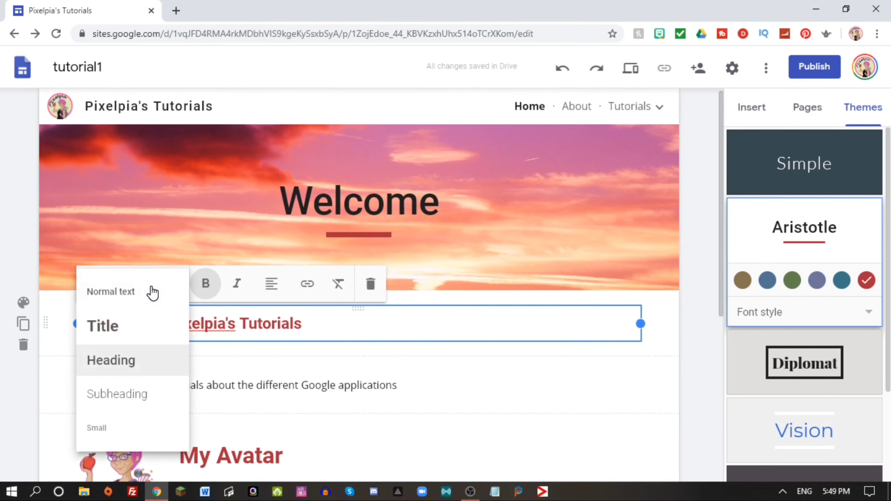
left_click(123, 330)
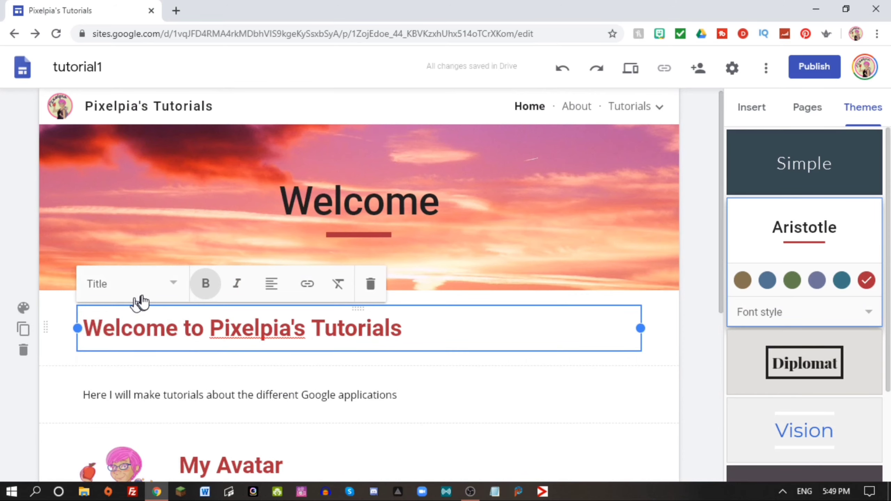
left_click(114, 294)
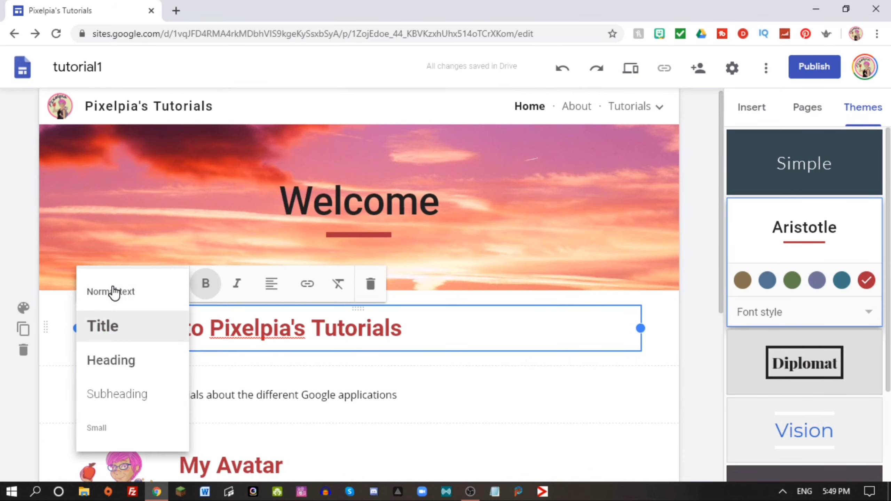
left_click(123, 361)
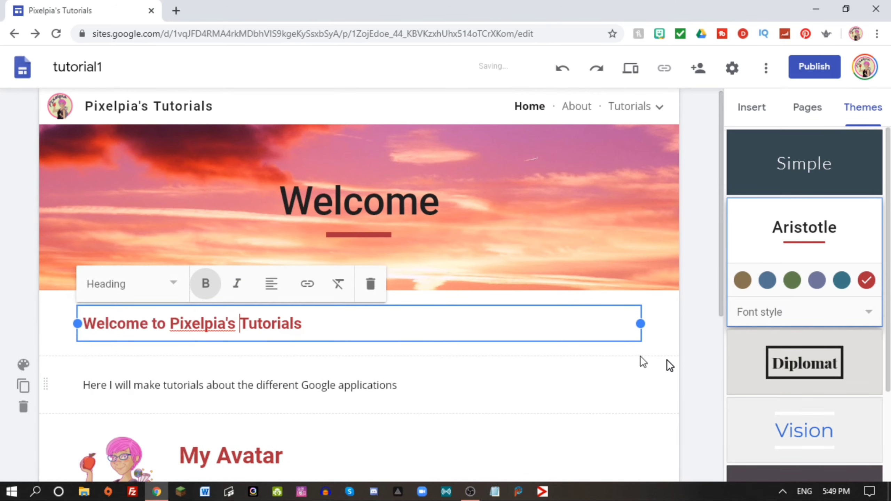
left_click(674, 317)
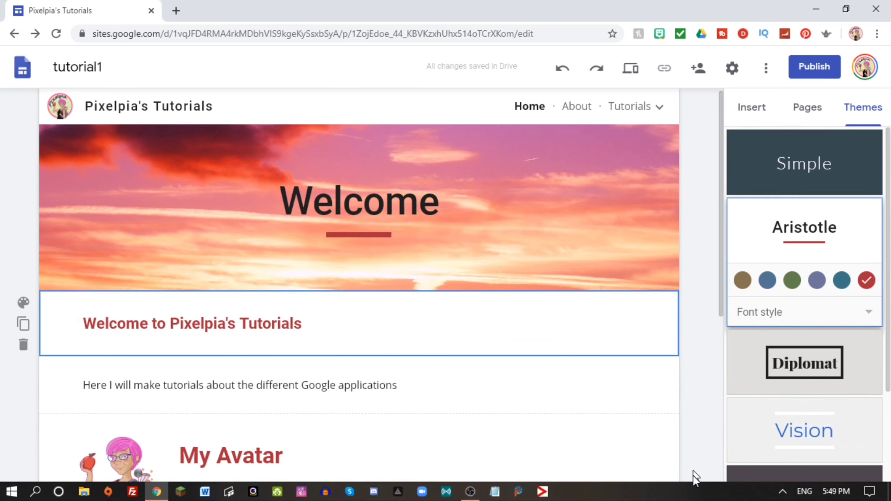
Preview the site's Home and About pages and return to editing.
left_click(629, 70)
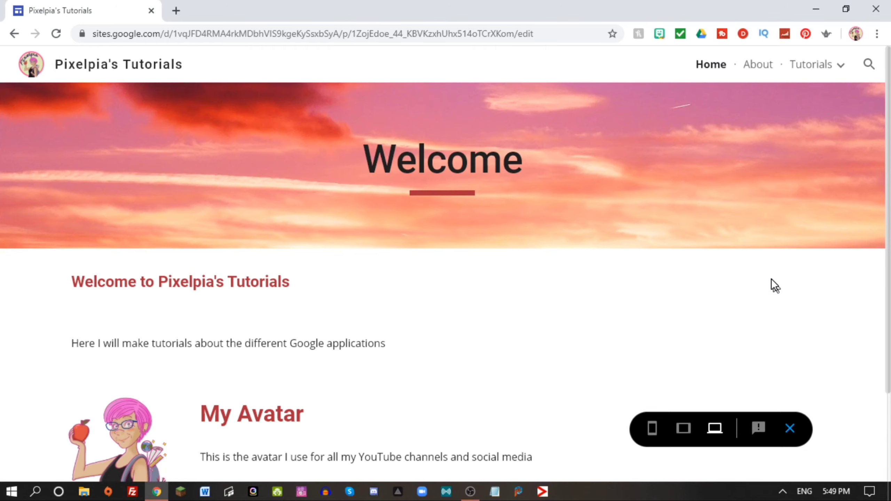
scroll(772, 279, "down", 3)
scroll(771, 280, "up", 3)
left_click(759, 66)
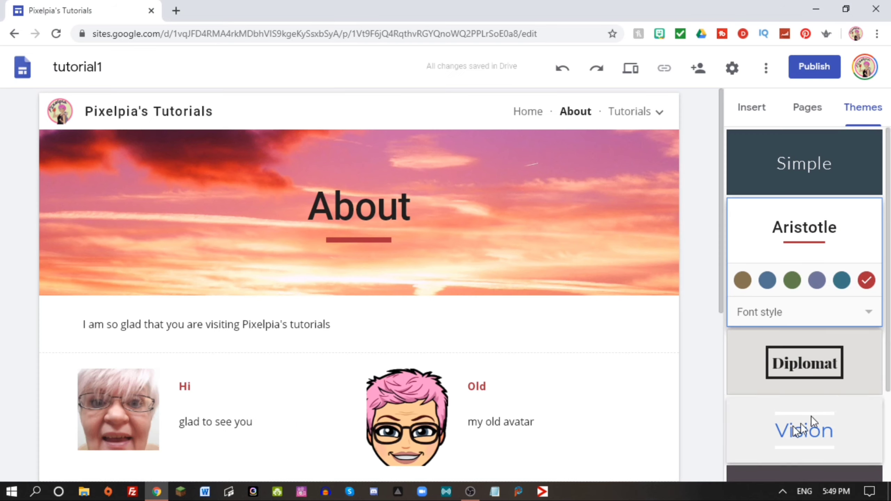
Examine the page list, the Tutorials submenu, the insertable elements with layouts collapsed, and the lower part of the About page.
left_click(803, 107)
mouse_move(619, 108)
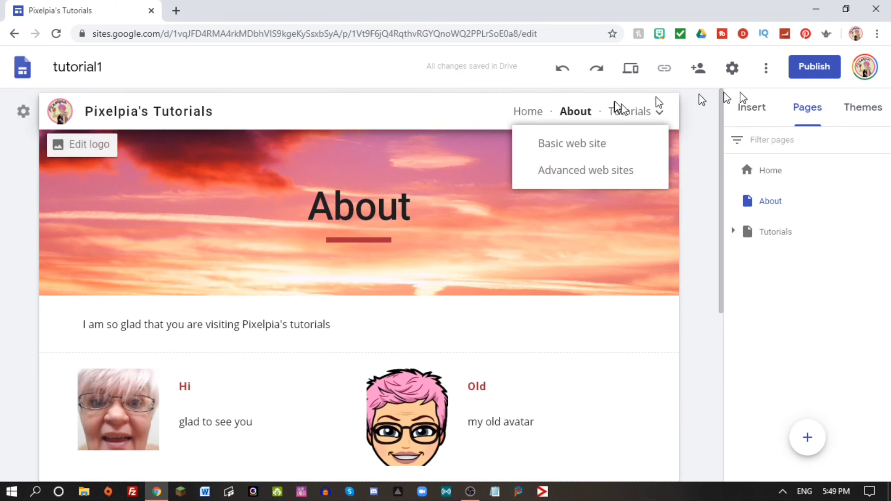
left_click(754, 109)
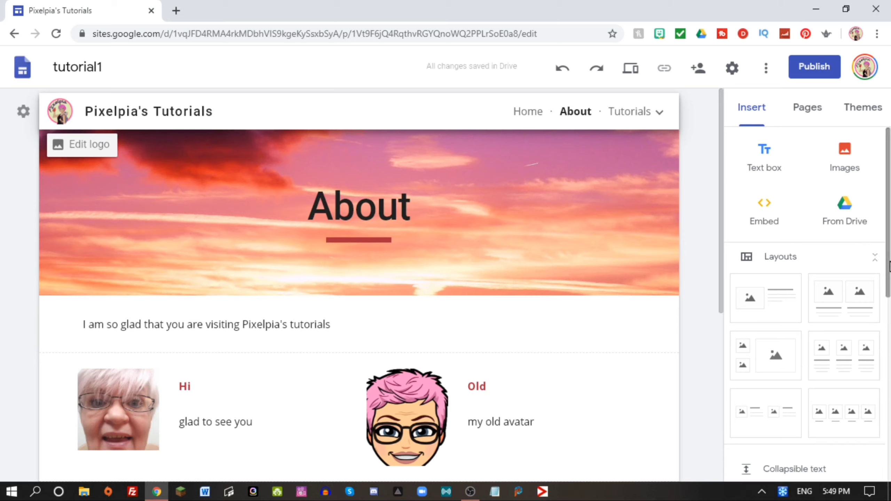
left_click(875, 257)
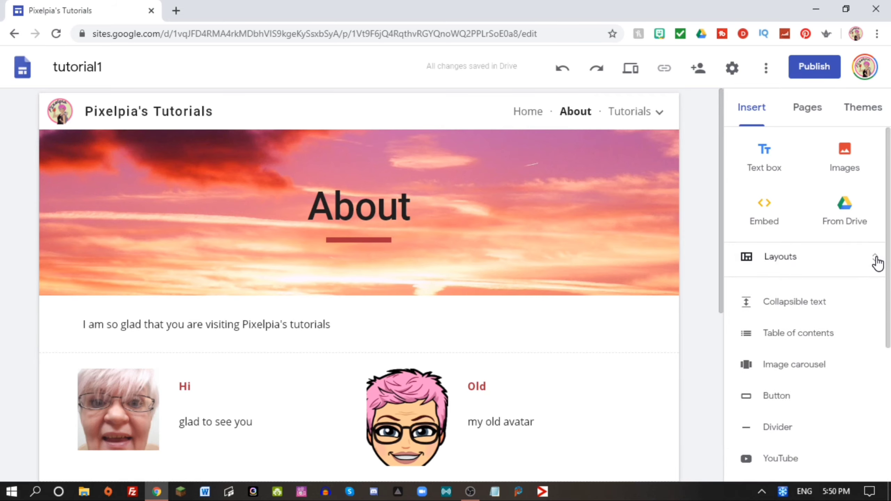
left_click(874, 257)
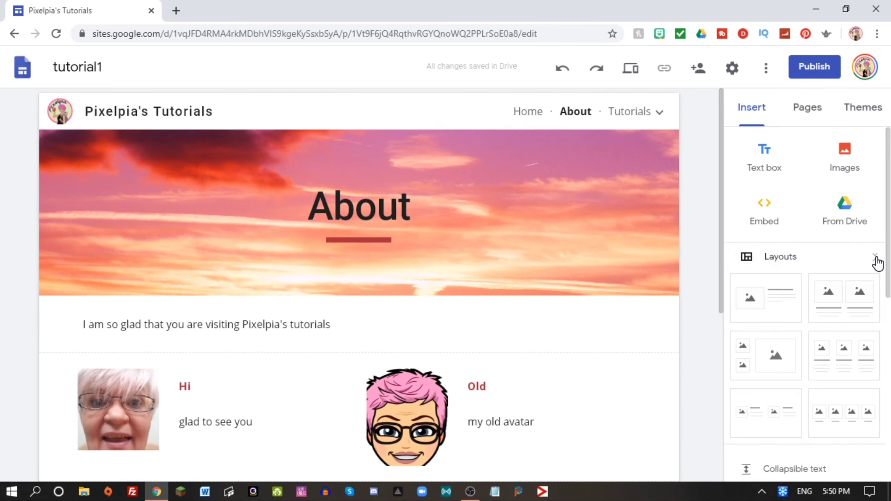
left_click(875, 259)
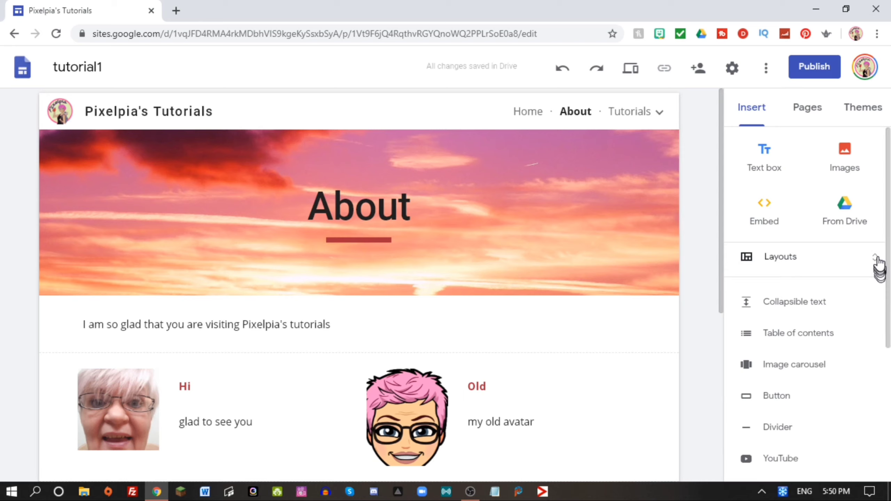
scroll(875, 262, "down", 2)
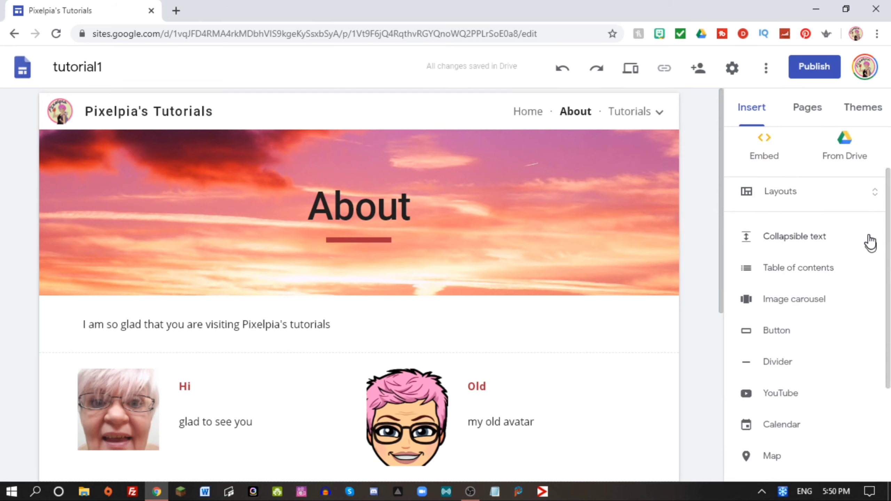
left_click_drag(888, 246, 887, 291)
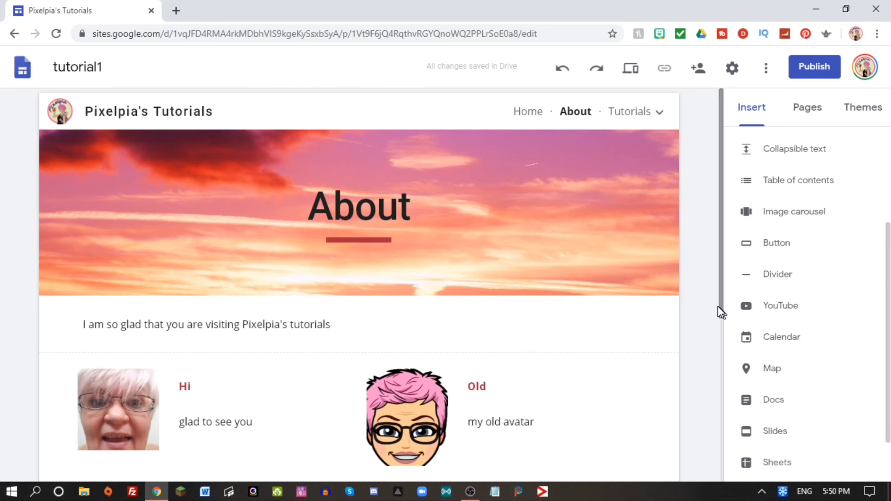
left_click_drag(719, 298, 728, 443)
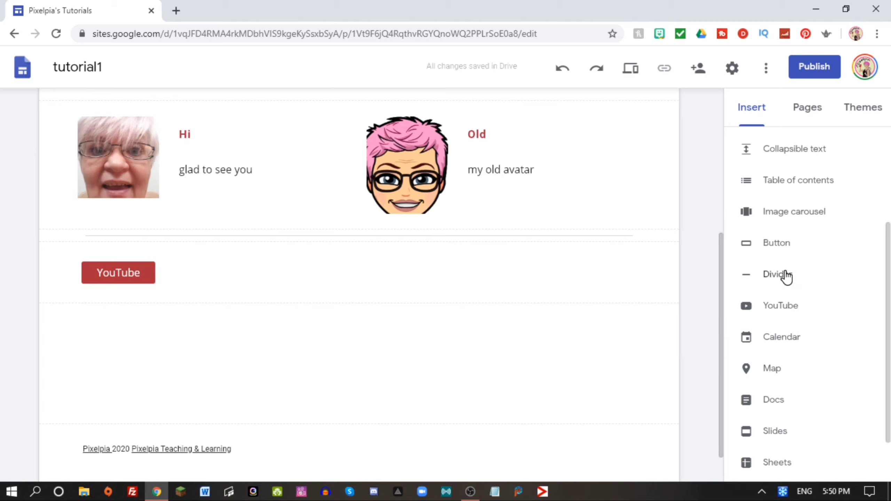
Browse the Docs available for insertion and select the "Facts about Sw..." document.
left_click(777, 399)
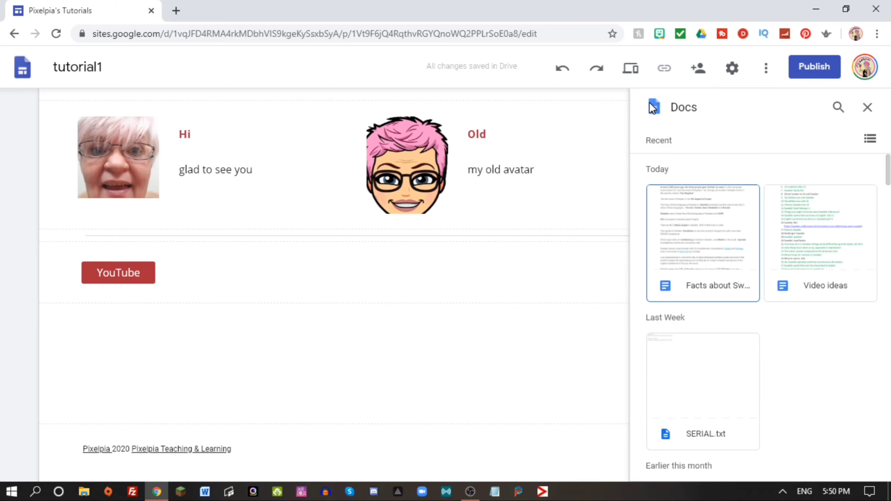
left_click_drag(888, 175, 888, 460)
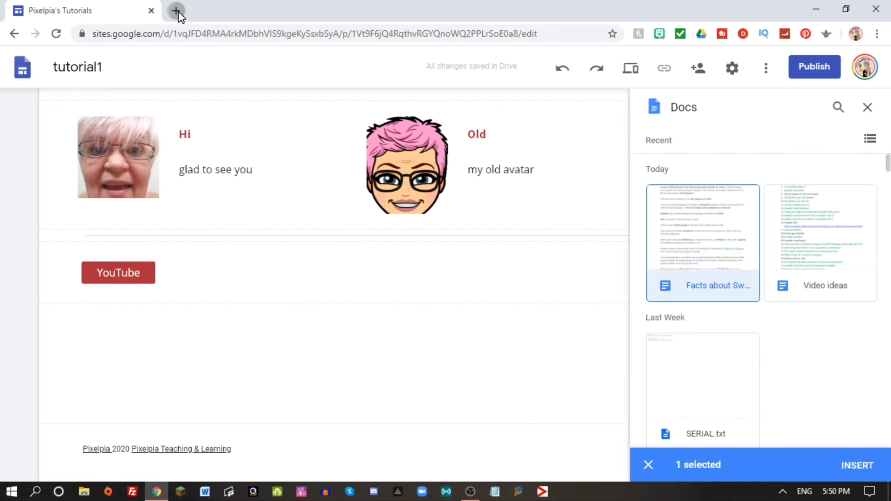
Go to docs.google.com in a new browser tab and open the "Facts about Sweden" document.
left_click(175, 10)
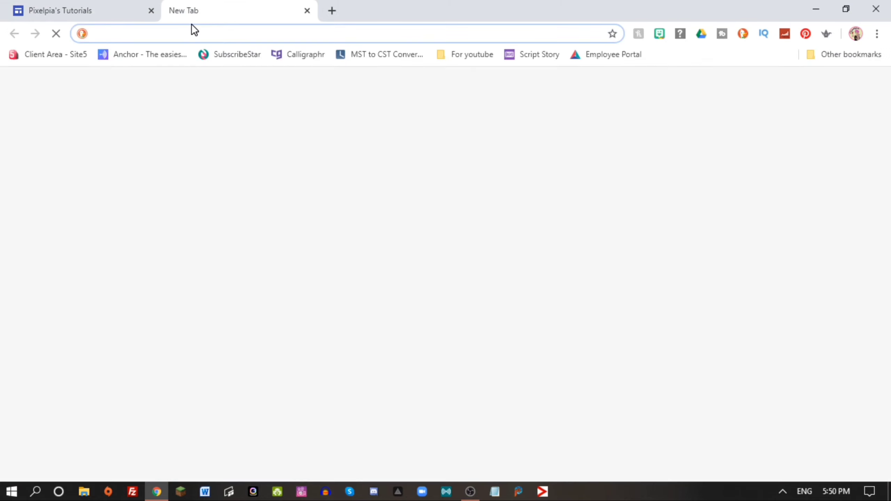
type("docs.g")
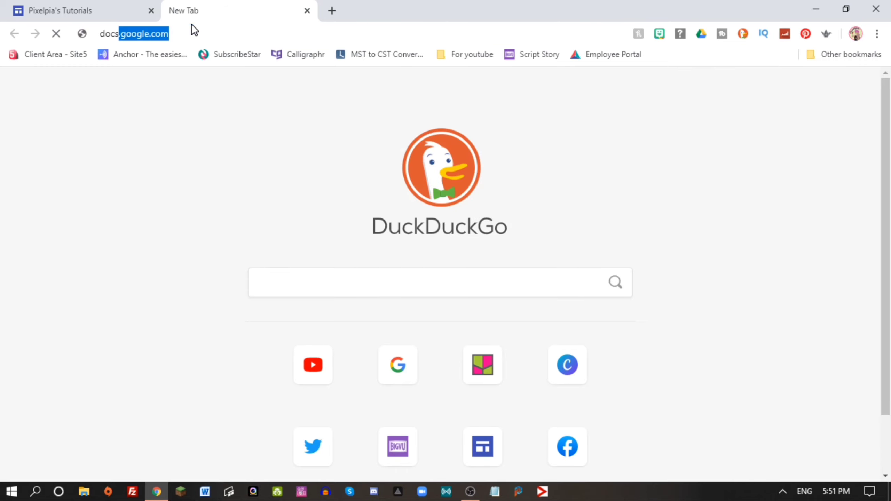
type("oogle.com")
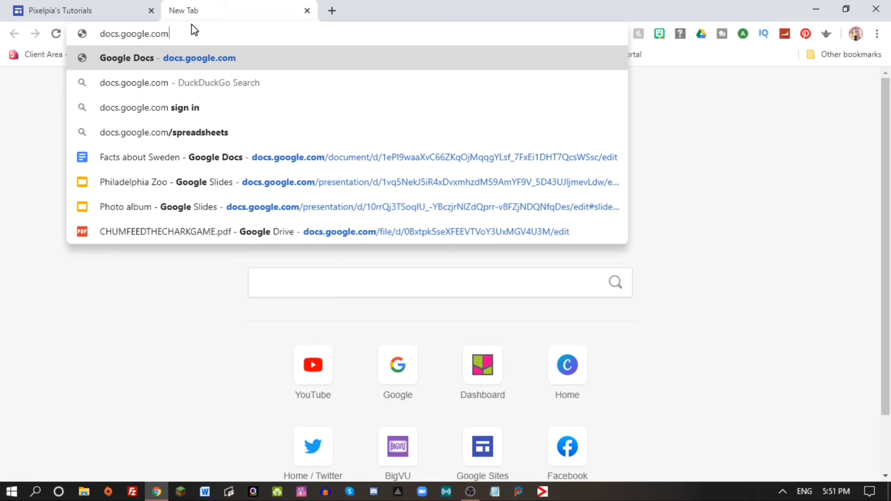
key("Return")
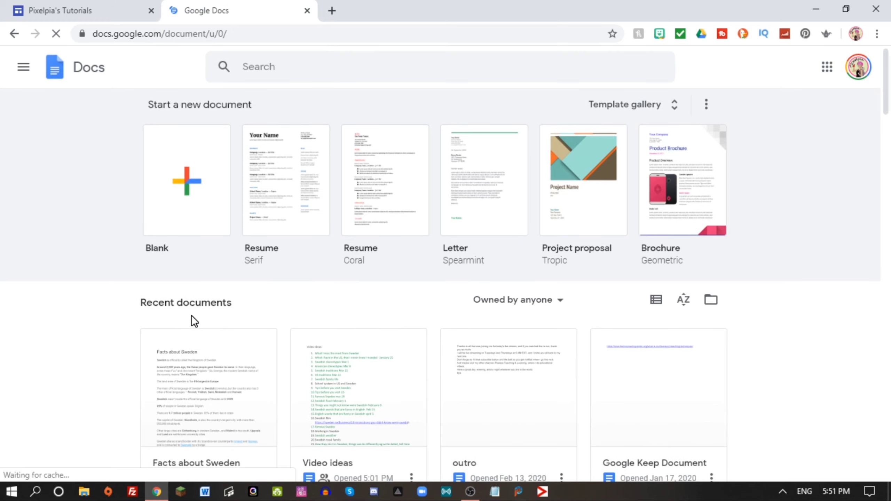
scroll(231, 165, "down", 6)
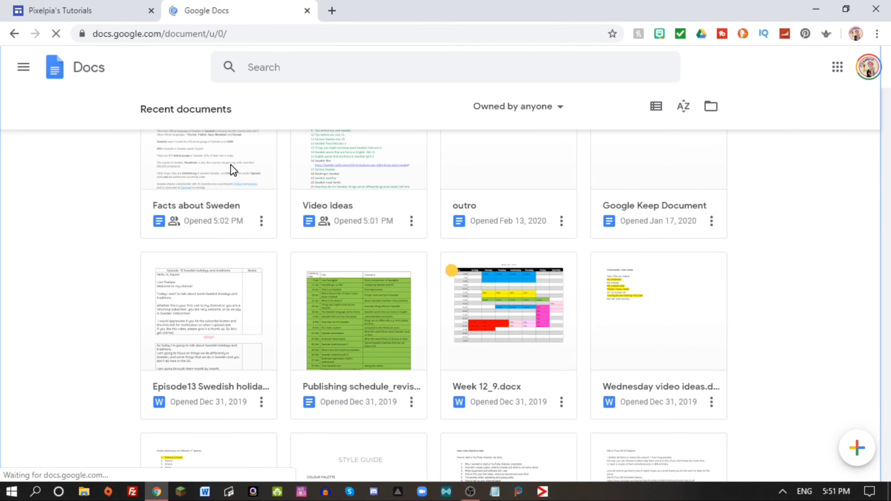
left_click(231, 164)
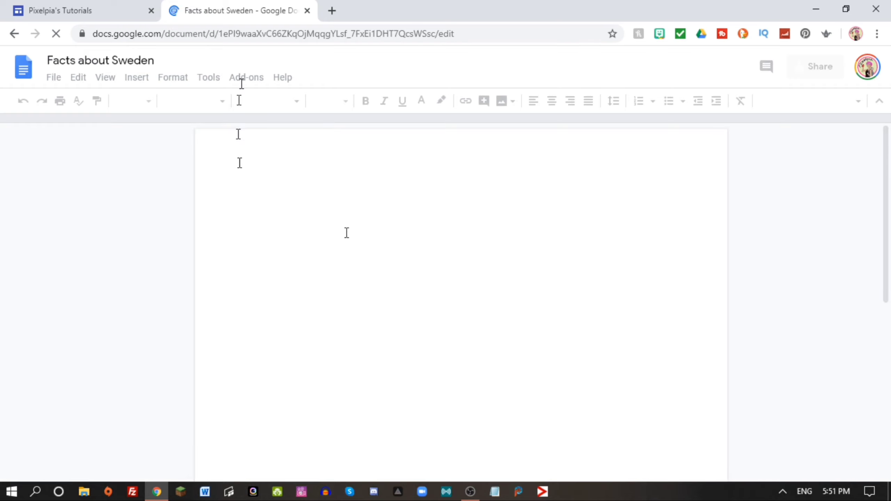
Set the document's link sharing to "On - Public on the web" with view access and finish sharing.
left_click(54, 79)
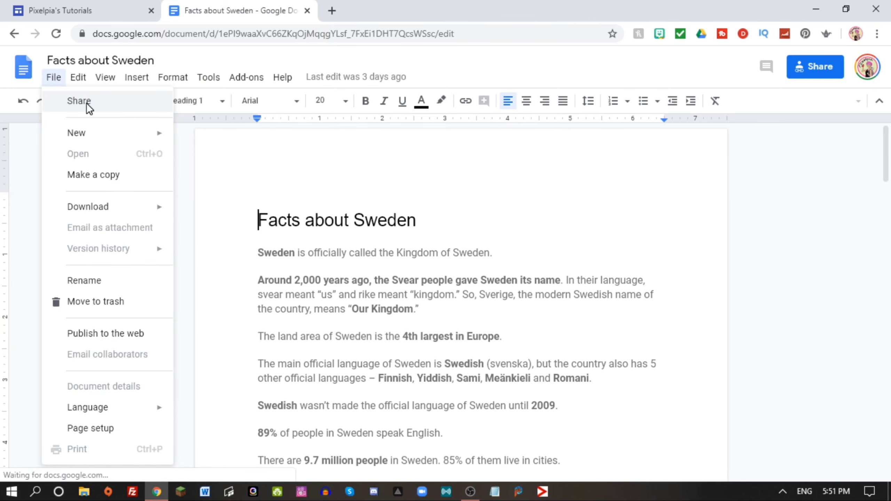
left_click(88, 105)
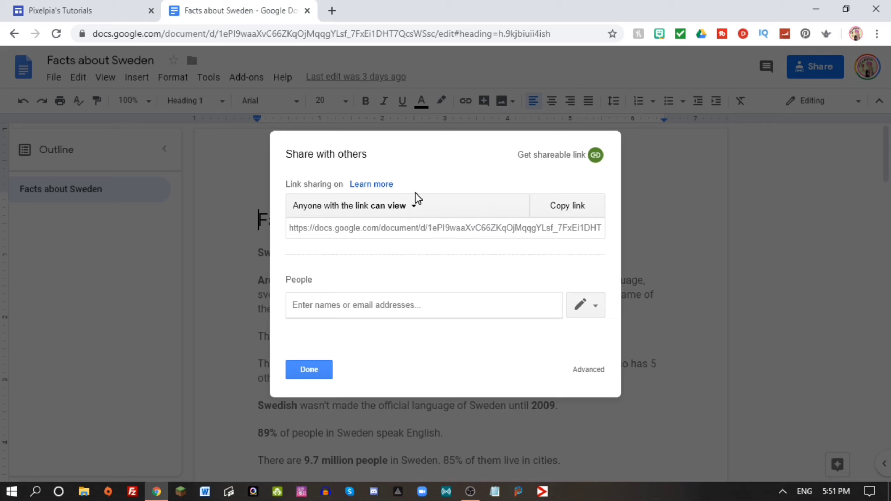
left_click(400, 207)
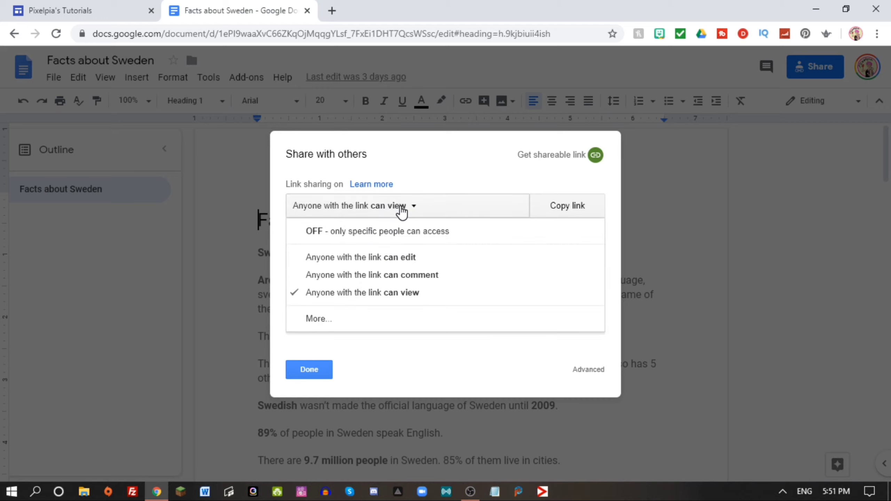
left_click(401, 207)
left_click(401, 207)
left_click(401, 207)
left_click(401, 207)
left_click(323, 319)
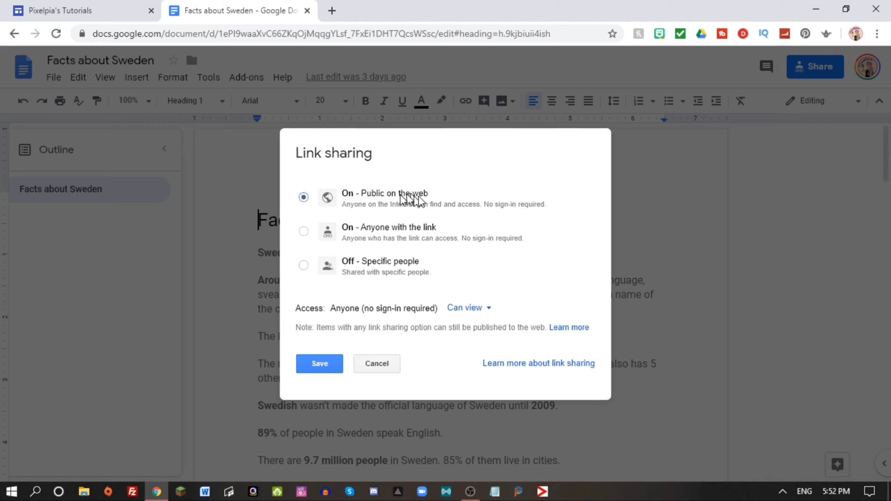
left_click(319, 365)
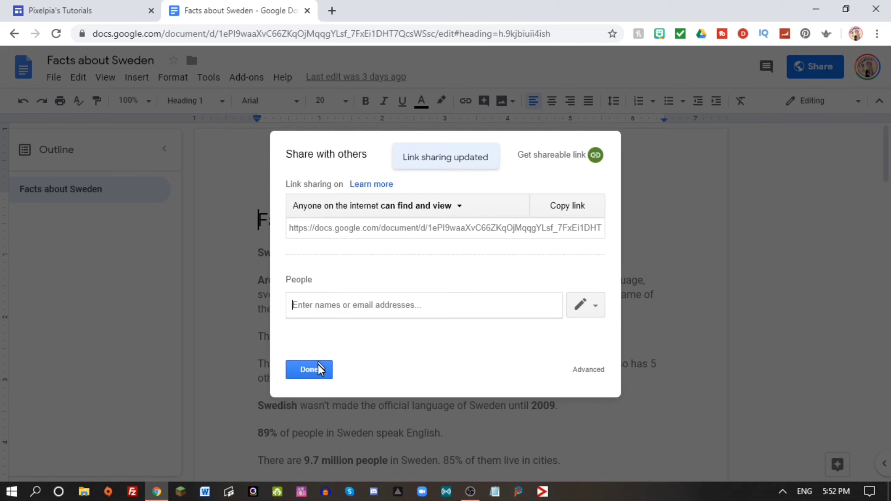
left_click(323, 367)
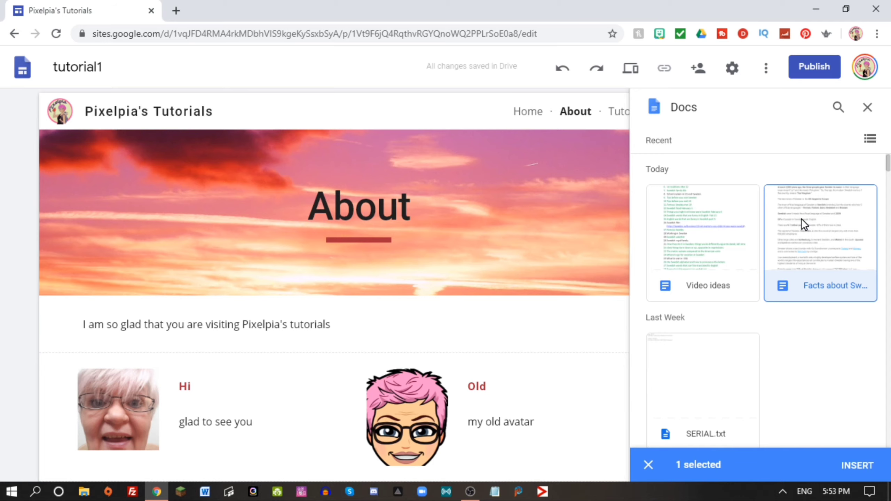
Insert the "Facts about Sweden" document below the YouTube button on the About page and shrink it to about 40% of its width.
scroll(532, 283, "down", 5)
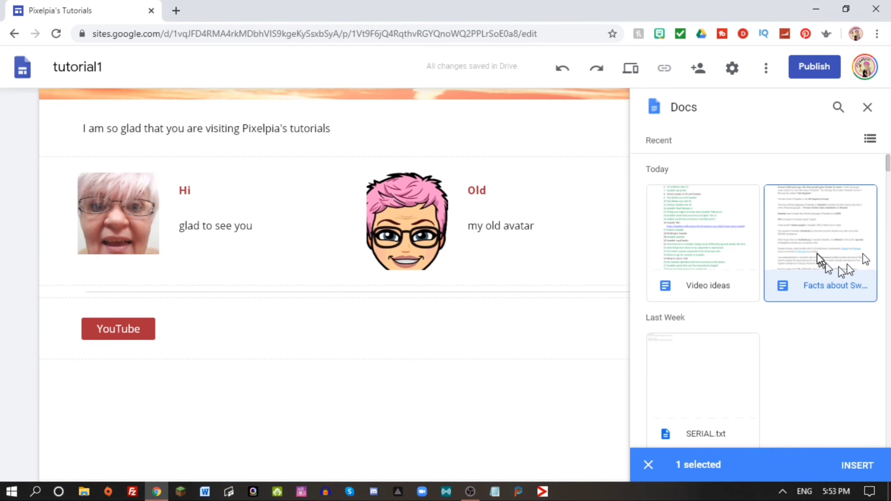
left_click(825, 241)
left_click(825, 242)
left_click(859, 466)
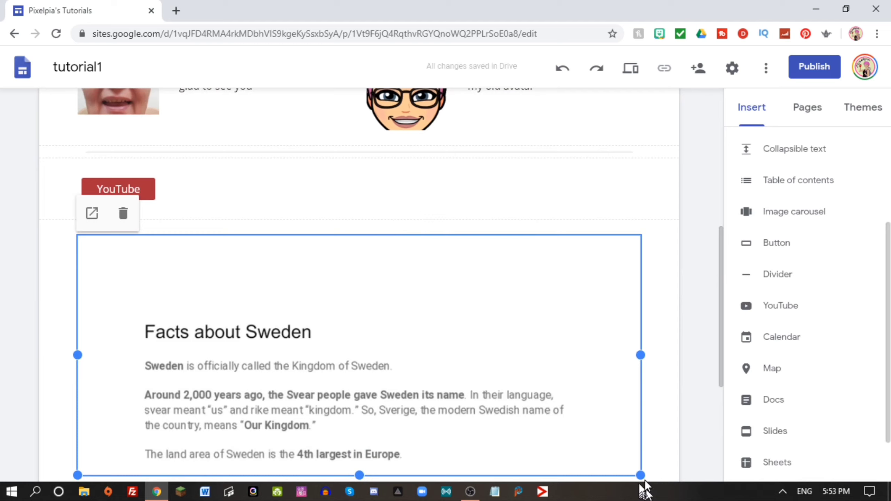
left_click_drag(640, 476, 397, 364)
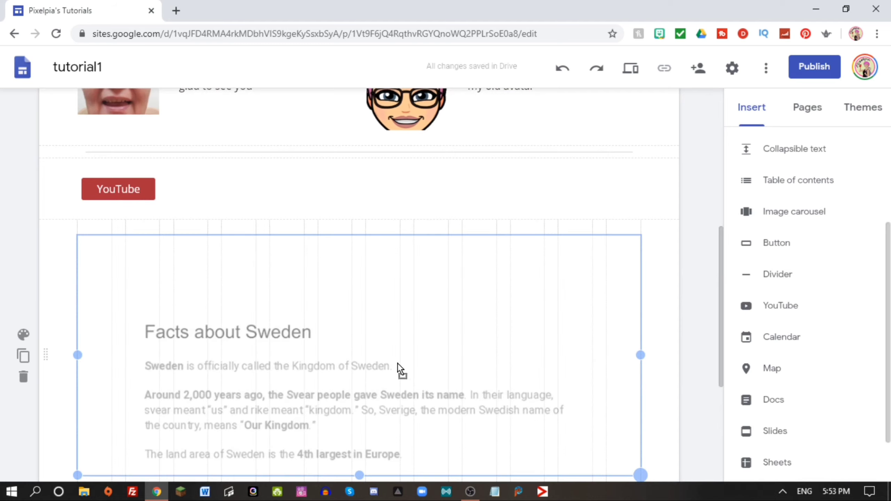
left_click_drag(310, 326, 315, 334)
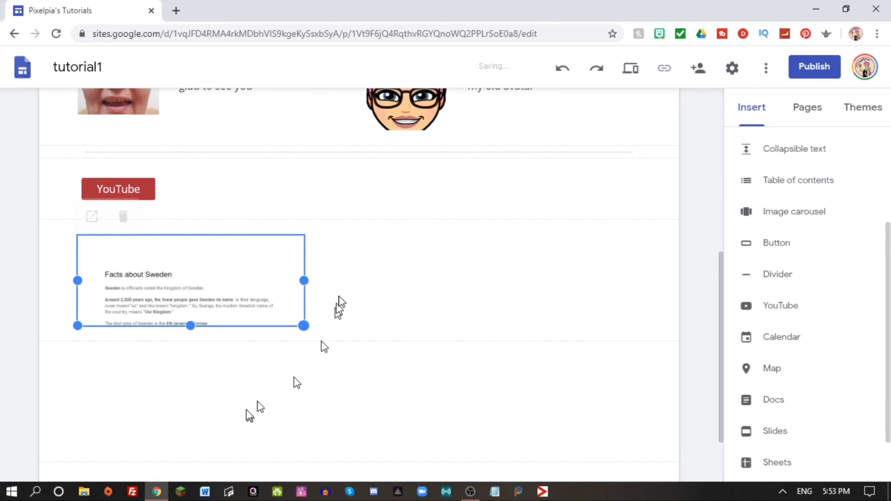
left_click(403, 296)
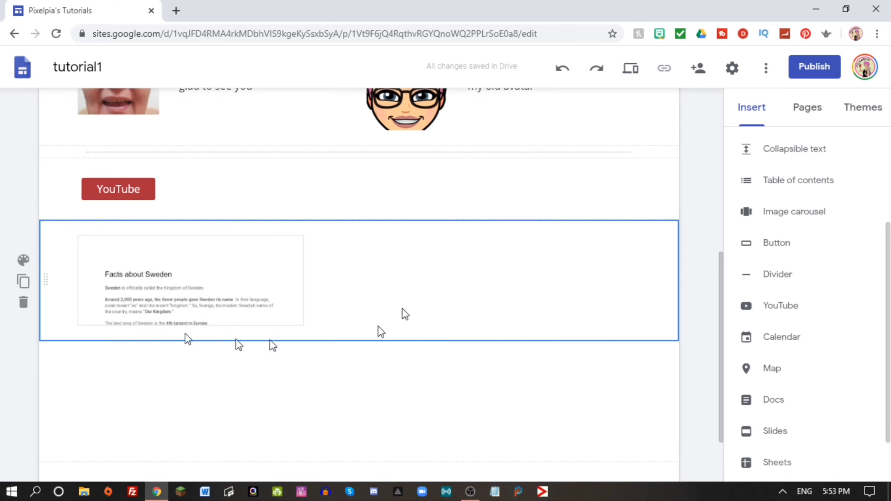
Insert the "Video ideas" document and place it beside the "Facts about Sweden" document, with both at matching small sizes.
left_click(776, 400)
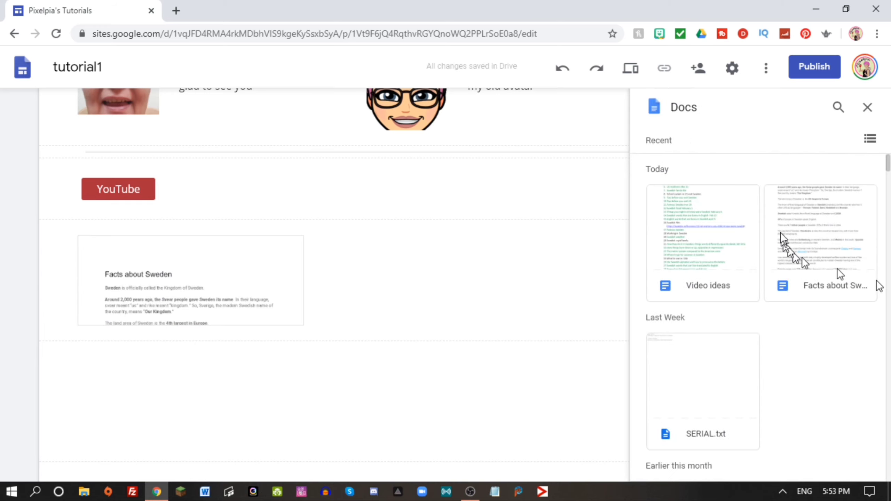
left_click(725, 225)
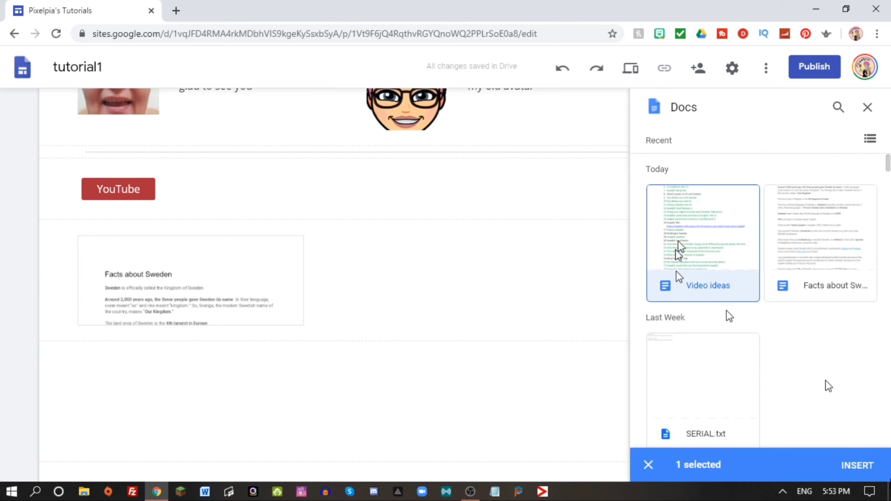
left_click(857, 465)
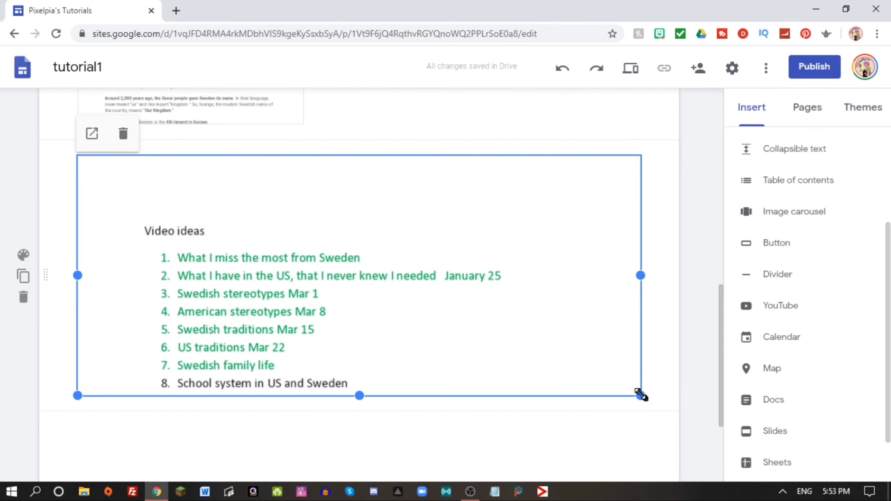
left_click_drag(641, 396, 337, 256)
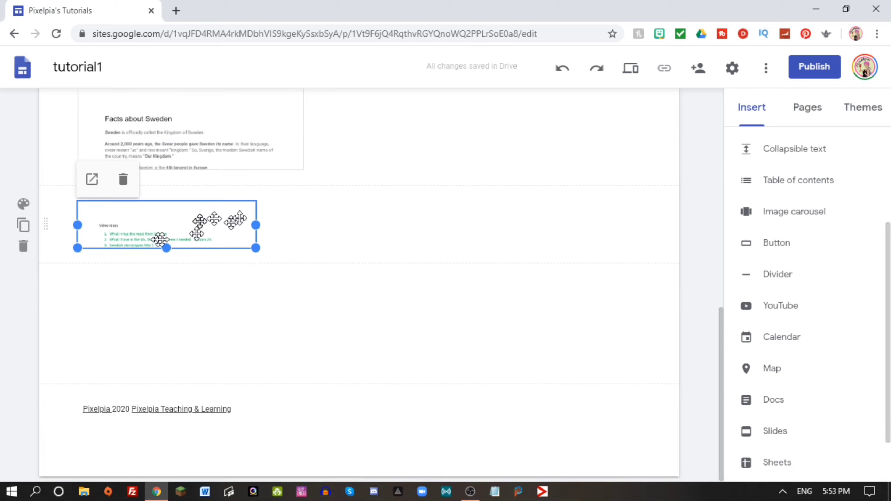
left_click_drag(165, 223, 437, 137)
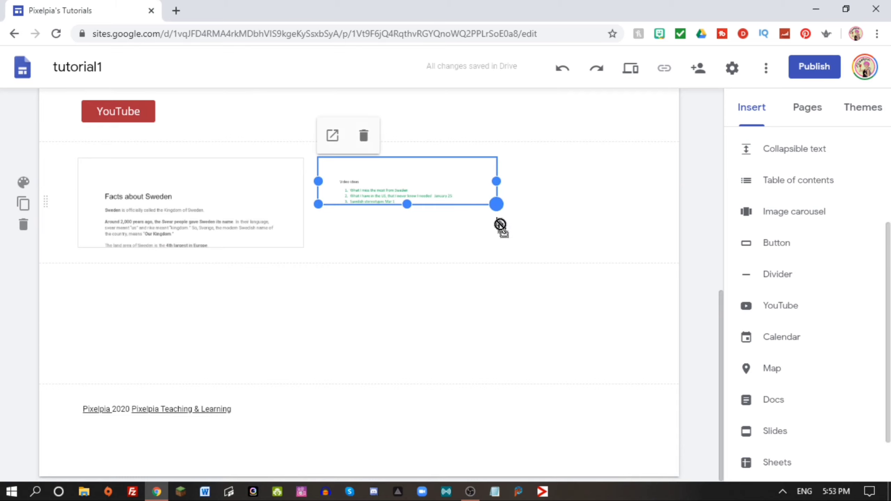
left_click_drag(500, 224, 522, 213)
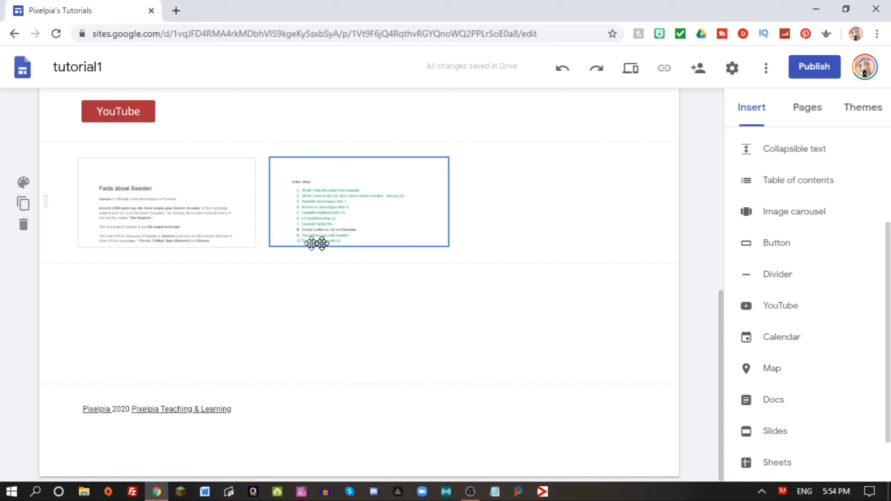
Add a narrow text box reading "Tacts Abut Sweden" above the two embedded documents.
scroll(782, 221, "up", 5)
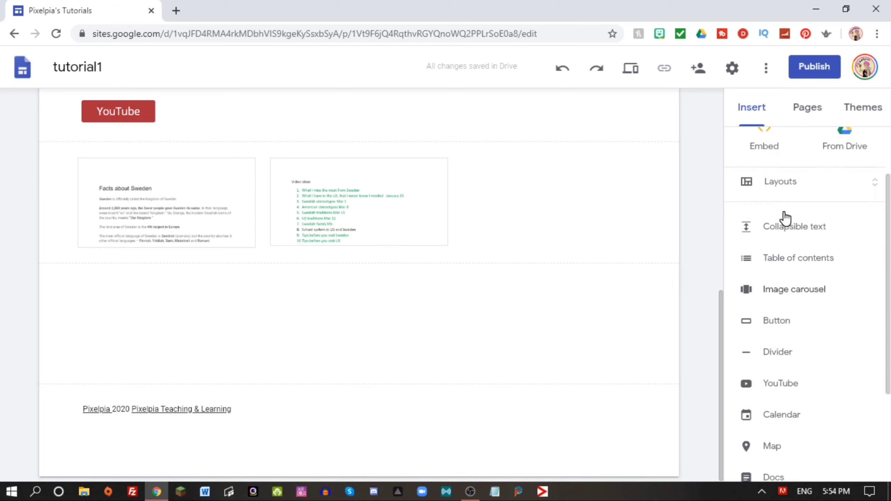
left_click(768, 165)
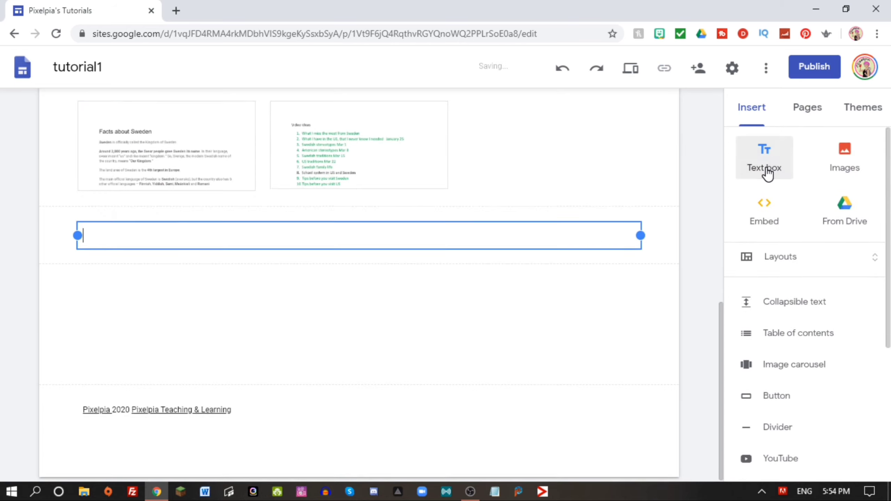
left_click_drag(170, 245, 132, 219)
left_click(143, 167)
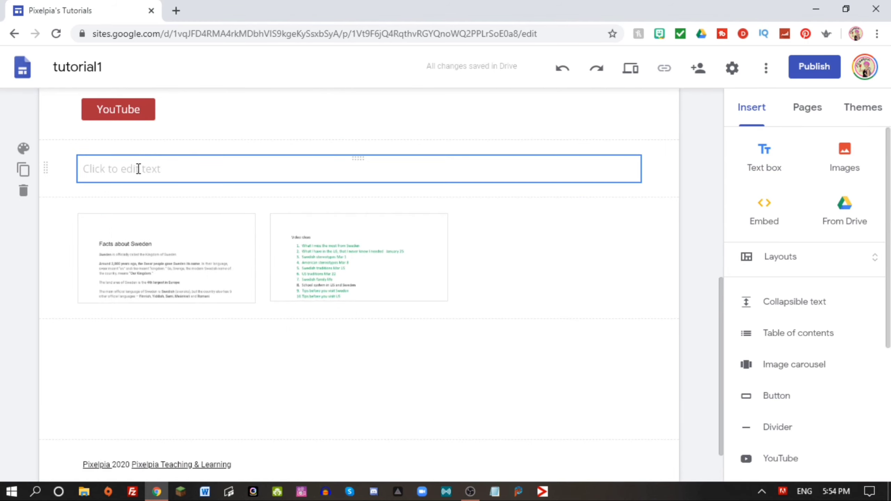
type("Tacts Abut Sweden")
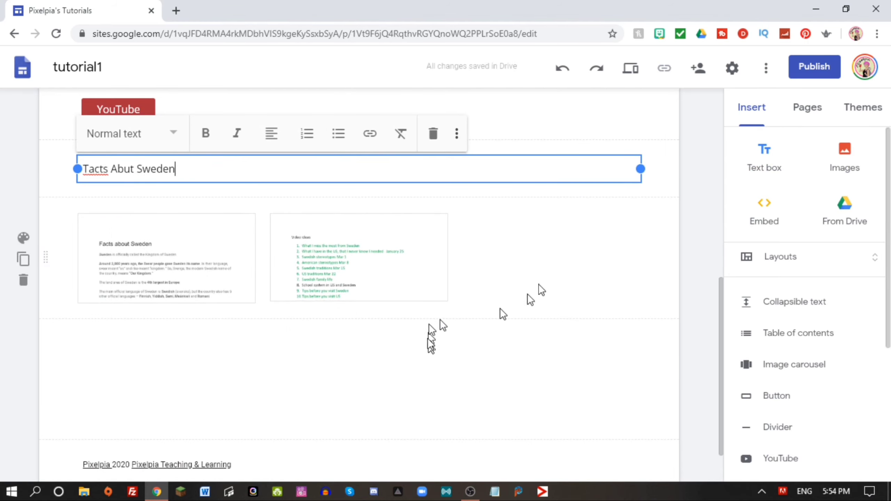
left_click_drag(640, 168, 208, 169)
Add a second narrow text box reading "Video ideas" and place it beside the first caption, above the matching document.
left_click_drag(795, 171, 563, 207)
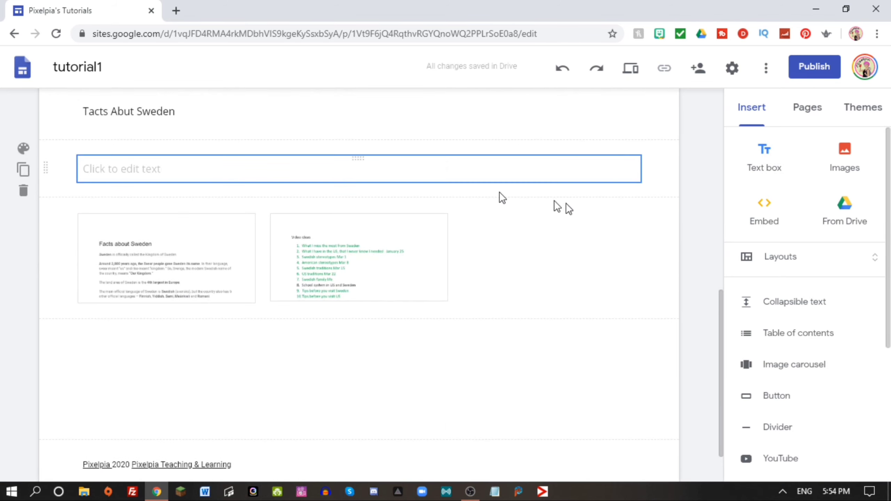
left_click(122, 424)
type("Video ideas")
left_click_drag(640, 430, 207, 429)
left_click(100, 416)
left_click(145, 419)
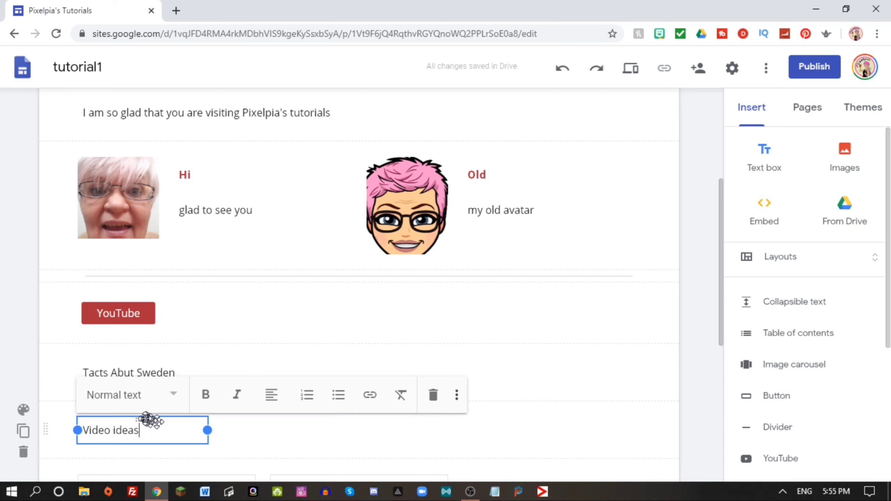
left_click_drag(149, 418, 338, 363)
Correct the first letter of the Sweden caption so that it reads "Facts Abut Sweden".
left_click(94, 372)
left_click(89, 372)
key("BackSpace")
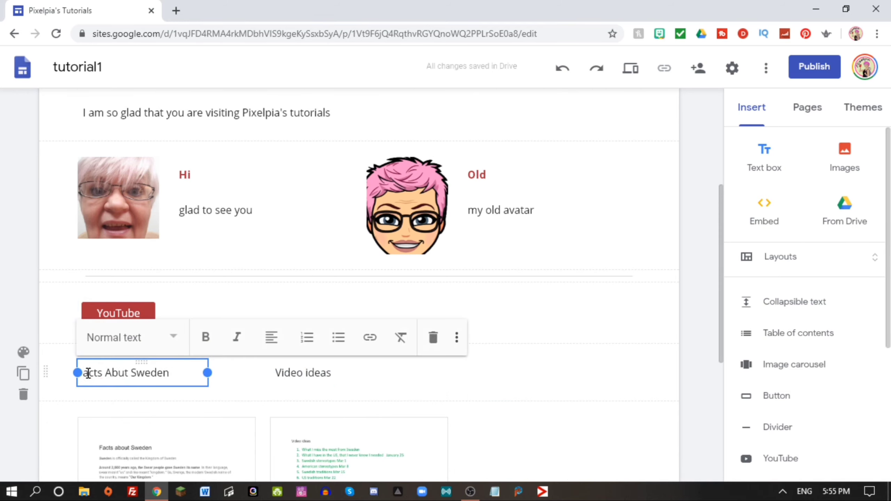
type("F")
left_click(547, 316)
Preview the About page's embedded documents, open "Facts about Sweden" from the preview, and preview the page again after returning to the editor.
left_click(627, 72)
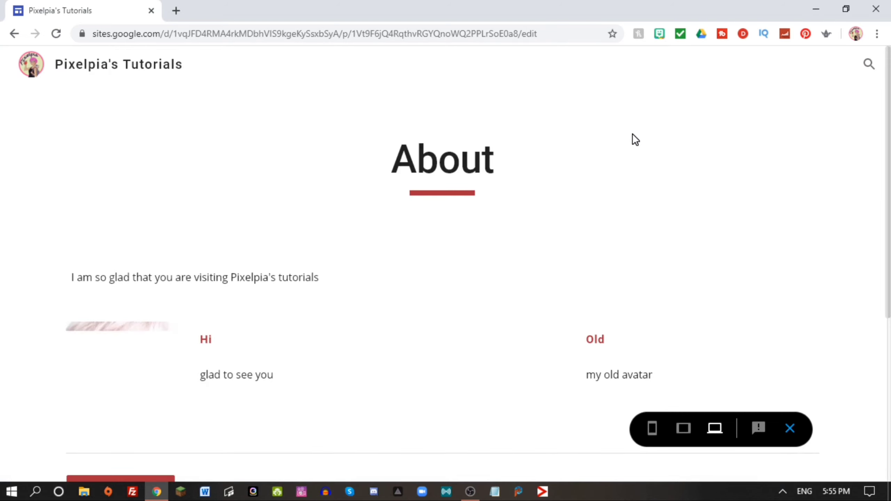
scroll(469, 350, "down", 5)
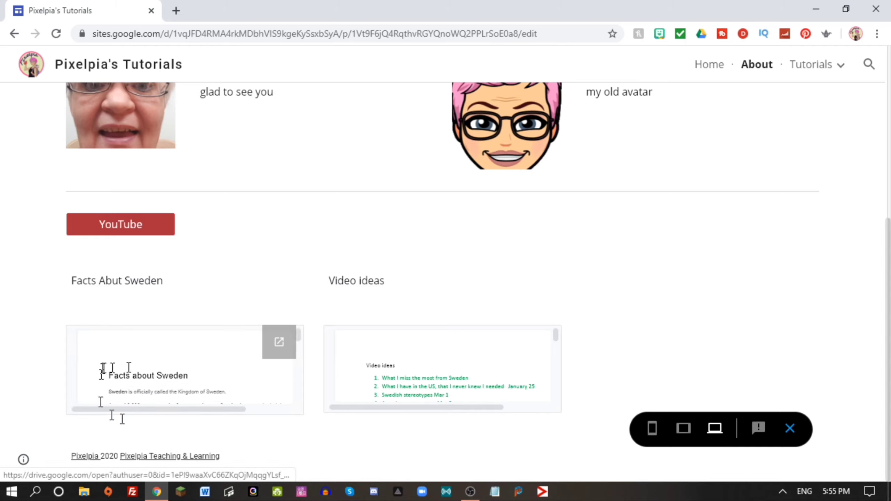
left_click(275, 347)
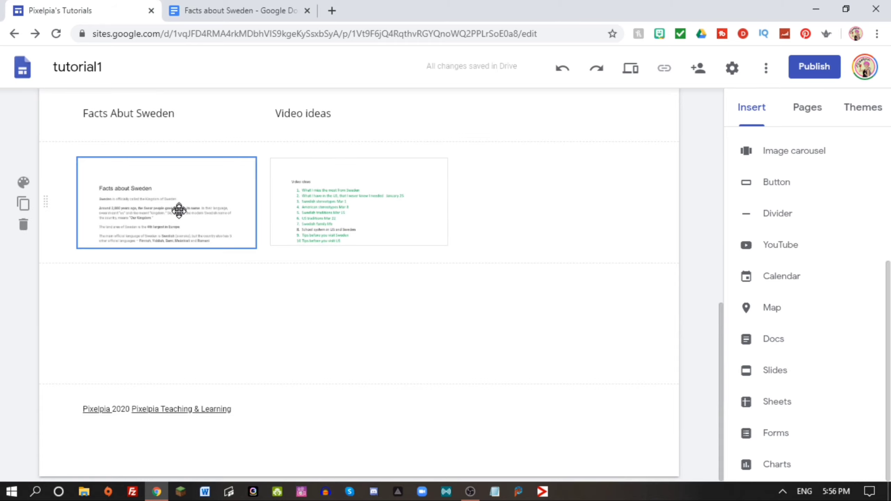
left_click(145, 207)
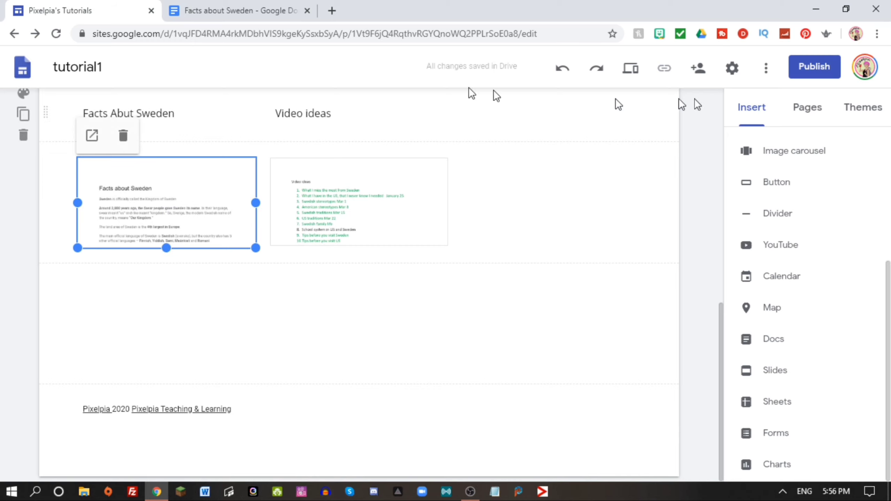
left_click(669, 65)
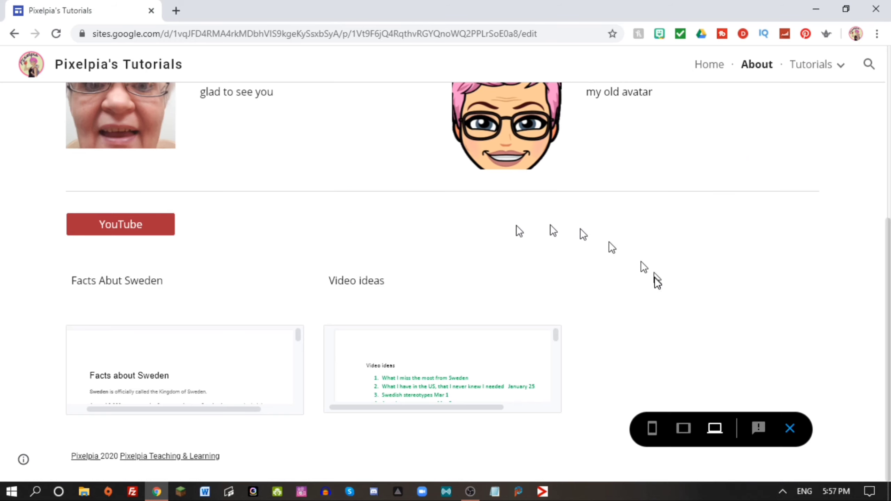
Preview the About page at tablet and phone sizes, open the Facts about Sweden document in the phone preview, and return to the editor.
left_click(683, 429)
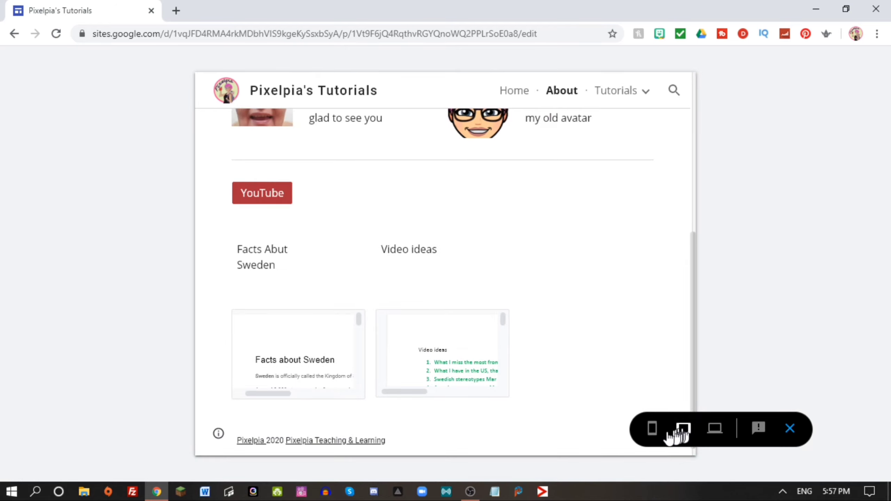
left_click(652, 429)
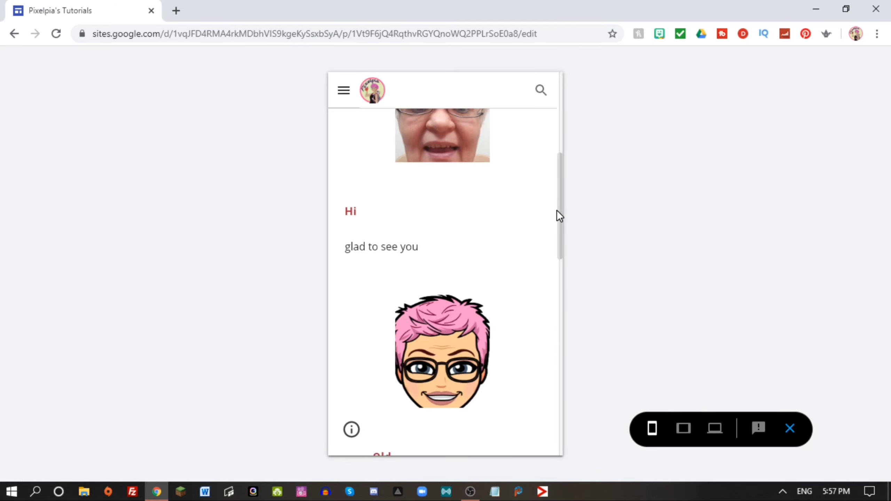
left_click_drag(558, 215, 555, 443)
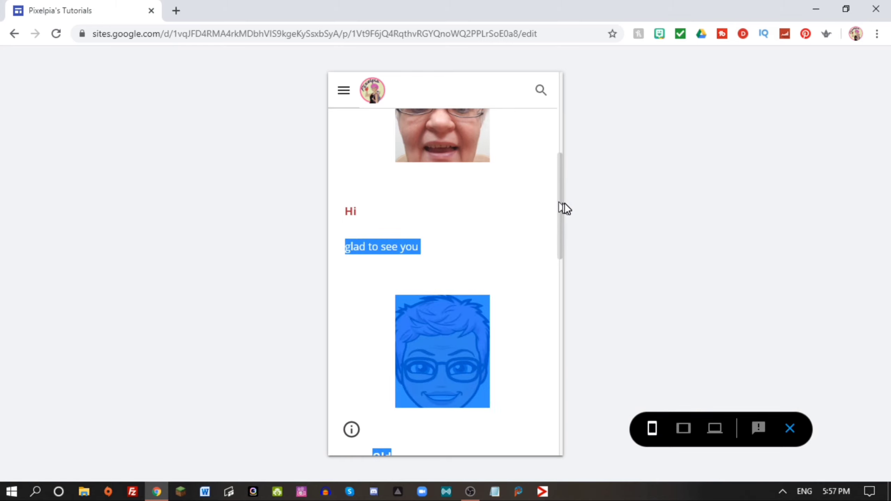
left_click_drag(558, 207, 546, 420)
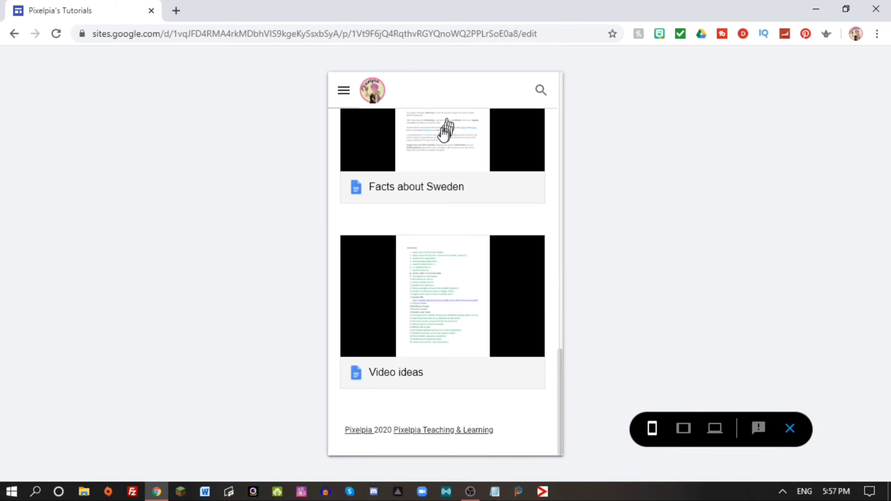
left_click(509, 147)
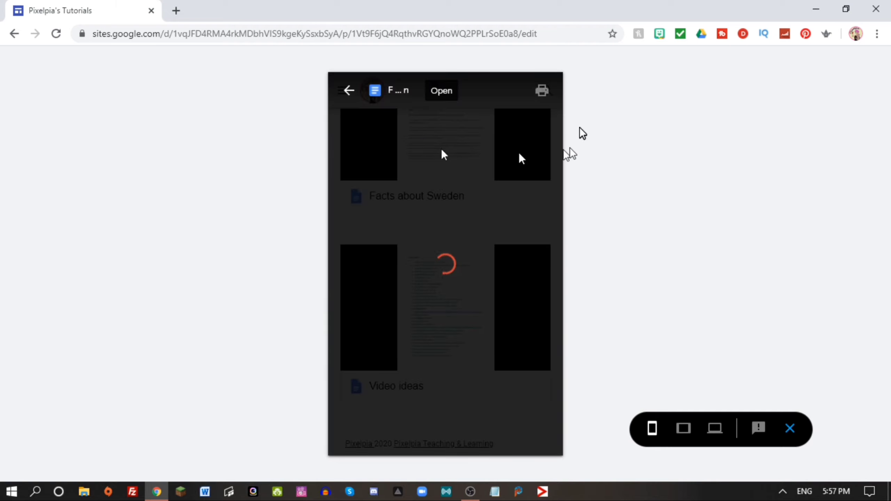
left_click(350, 90)
key("Escape")
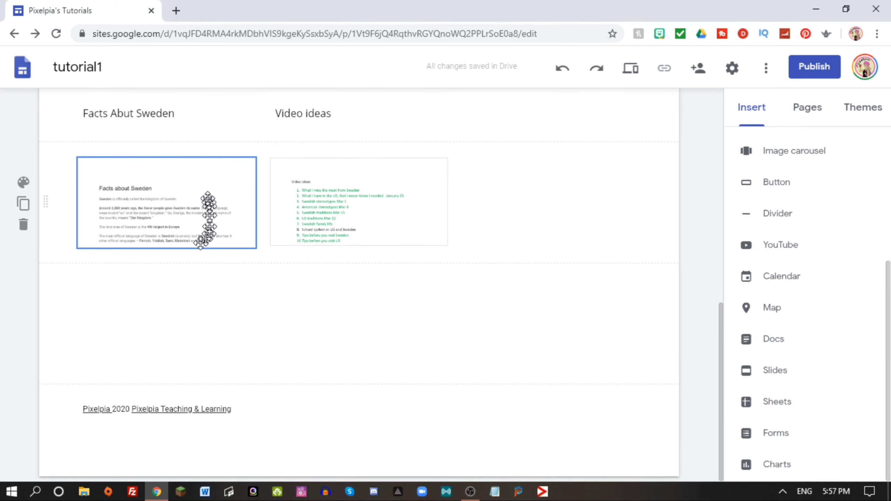
Try enlarging the embedded Facts about Sweden document, preview it, open the document in its own tab, and scroll through the embedded text.
left_click(228, 210)
left_click_drag(256, 247, 683, 490)
left_click_drag(718, 407, 719, 430)
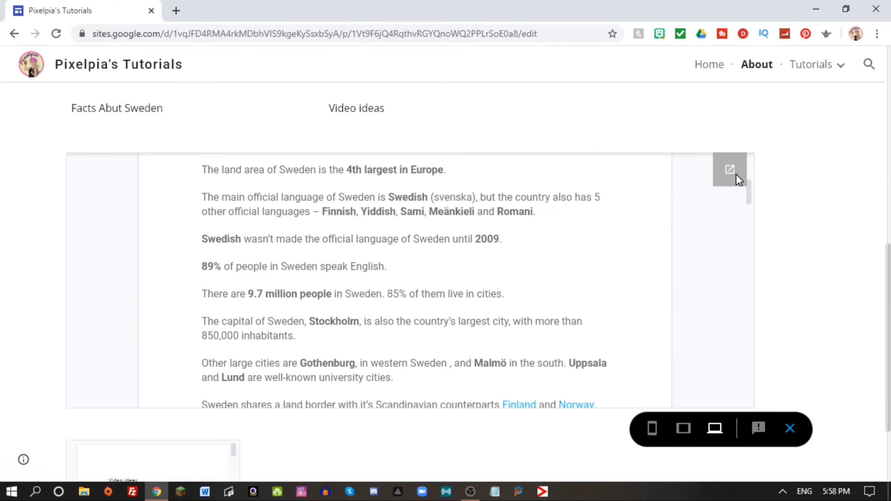
left_click(735, 174)
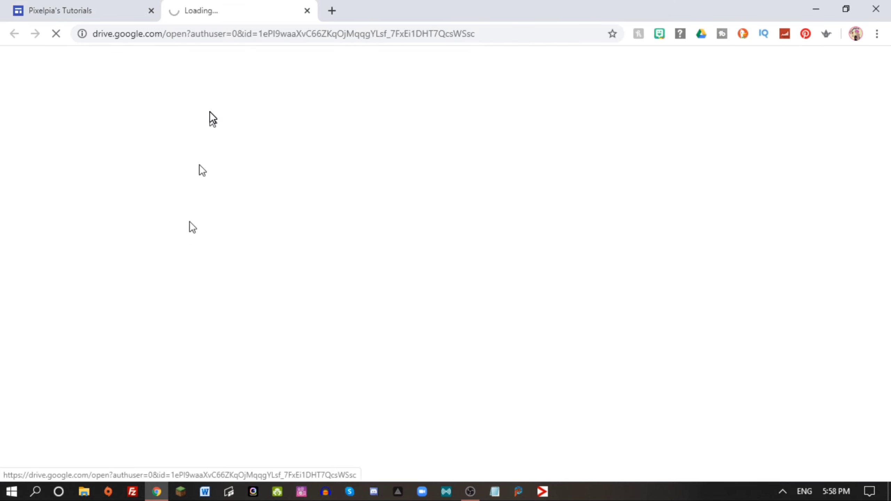
left_click(307, 10)
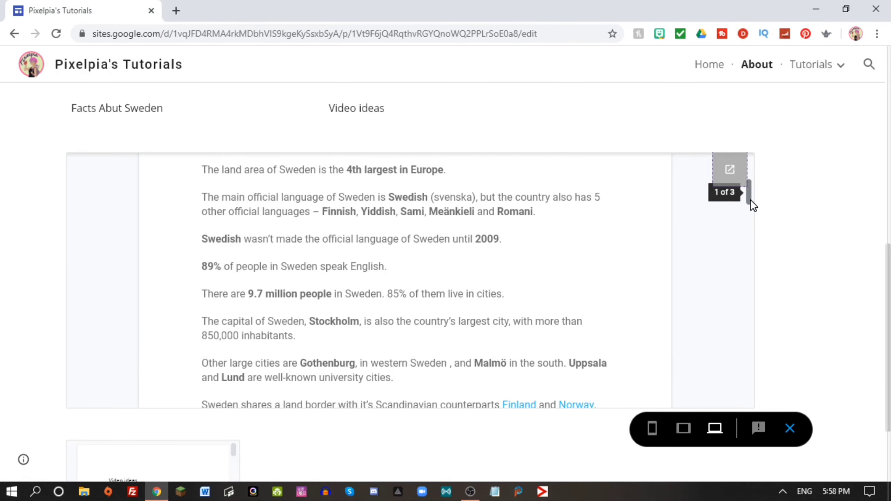
left_click_drag(751, 200, 746, 346)
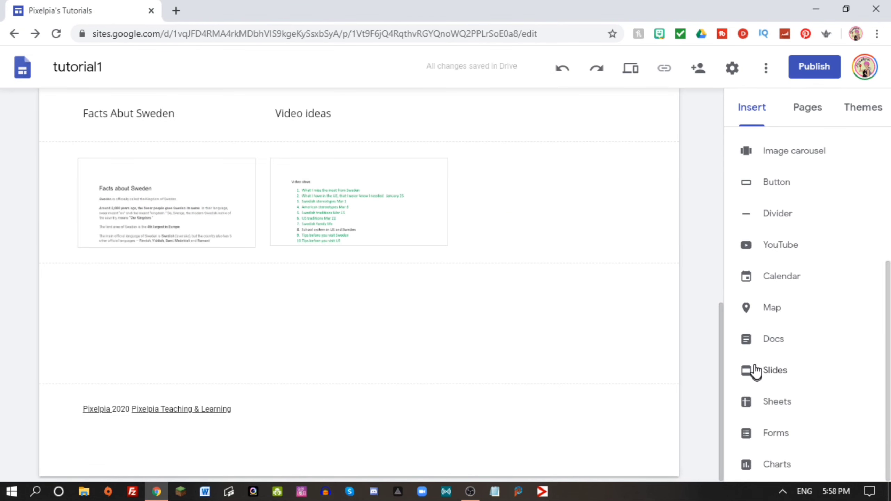
Insert the Philadelphia Zoo presentation from Google Slides into the About page below the two embedded documents.
left_click(774, 372)
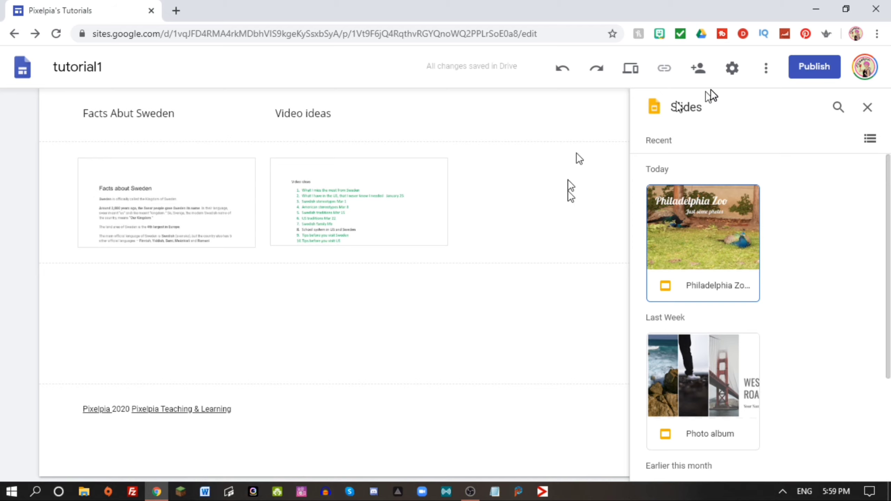
left_click(704, 233)
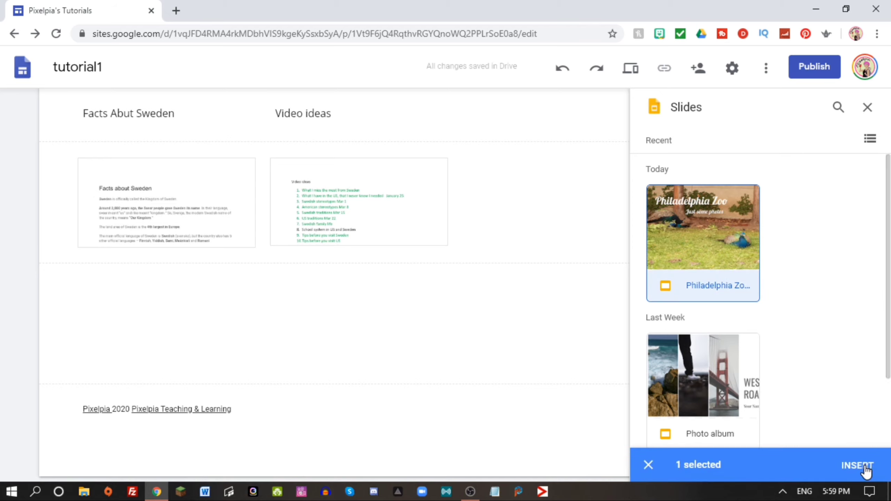
left_click(857, 466)
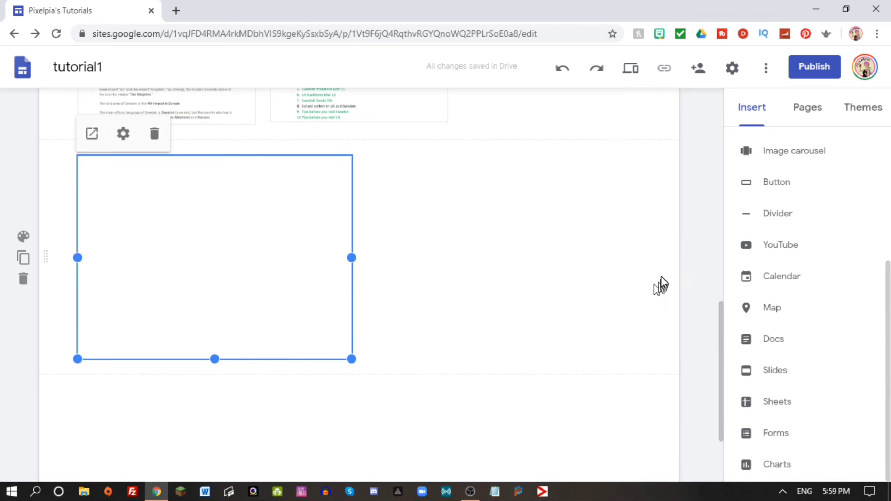
Open the Philadelphia Zoo presentation at slides.google.com in a new browser tab and set its link sharing to "On - Public on the web".
key("ctrl+t")
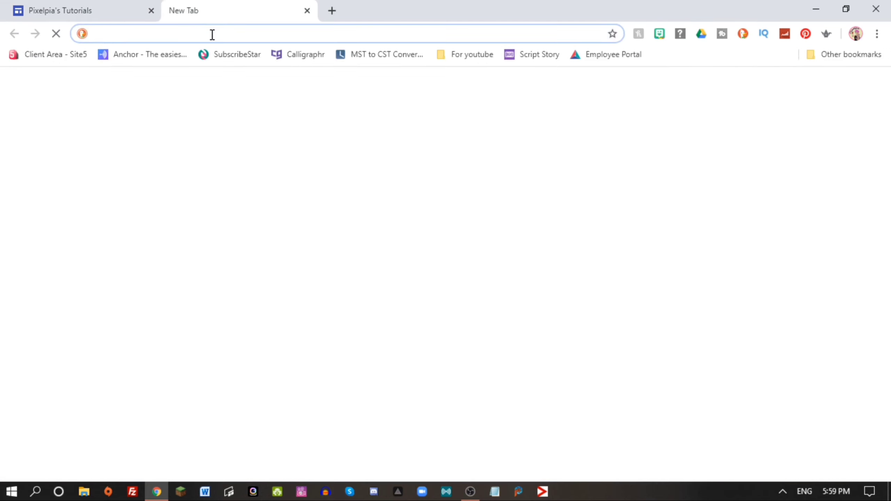
type("slides.google.com")
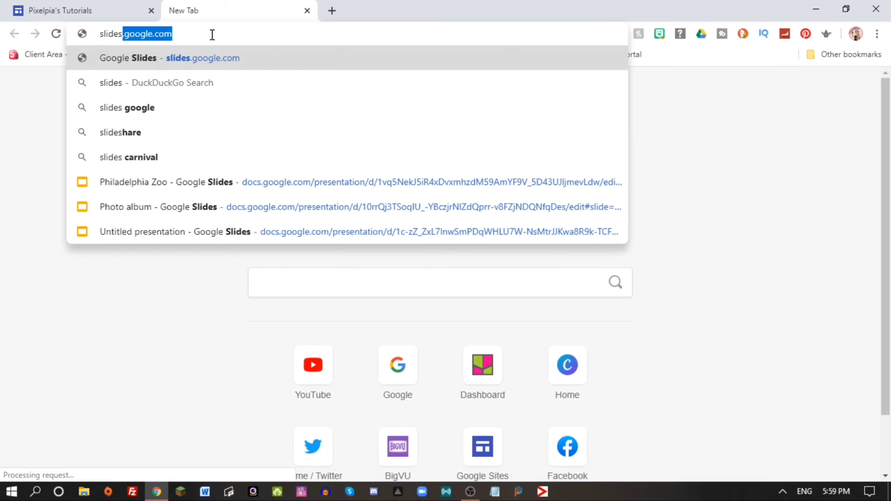
key("Return")
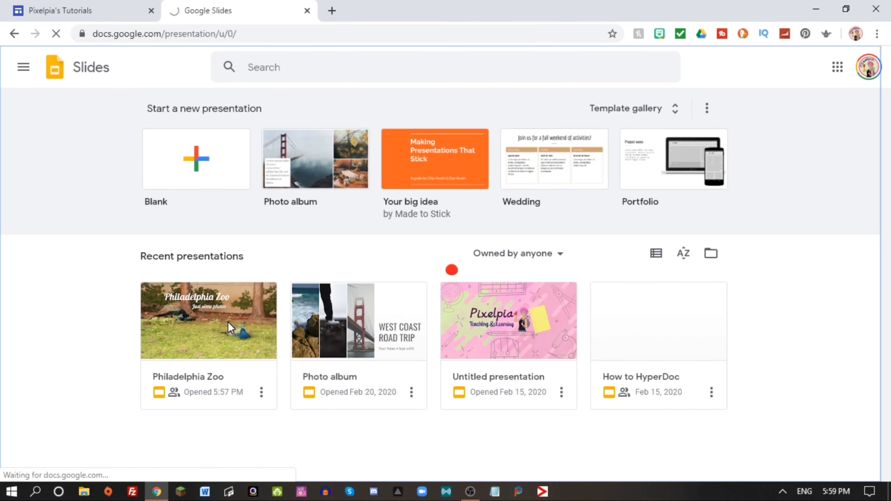
left_click(228, 322)
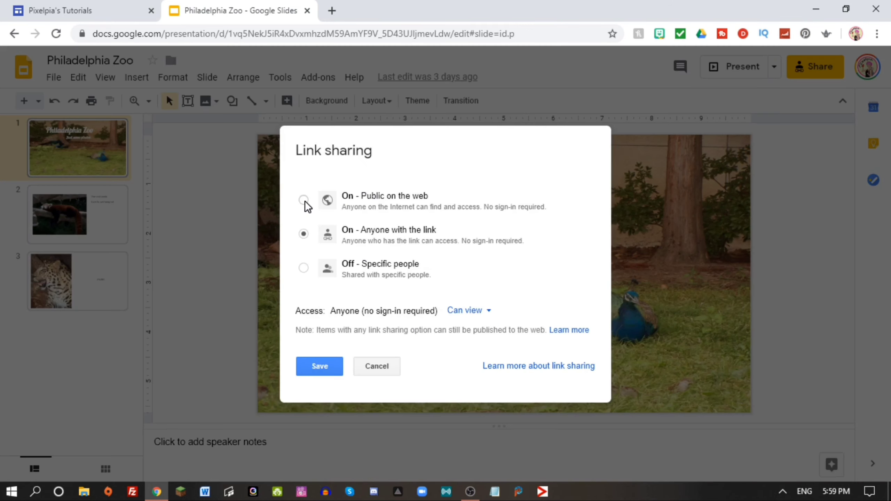
left_click(304, 200)
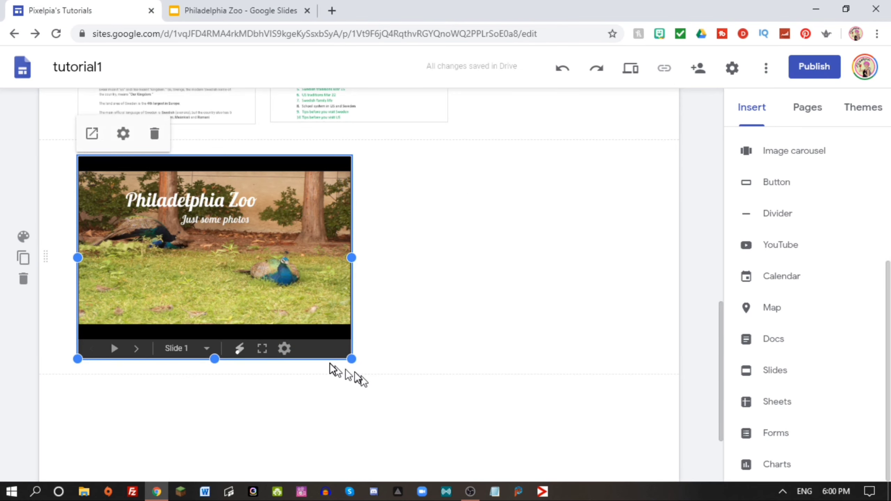
Try enlarging the embedded Philadelphia Zoo presentation to the full content width and play its slides in the desktop page preview.
left_click_drag(351, 358, 684, 483)
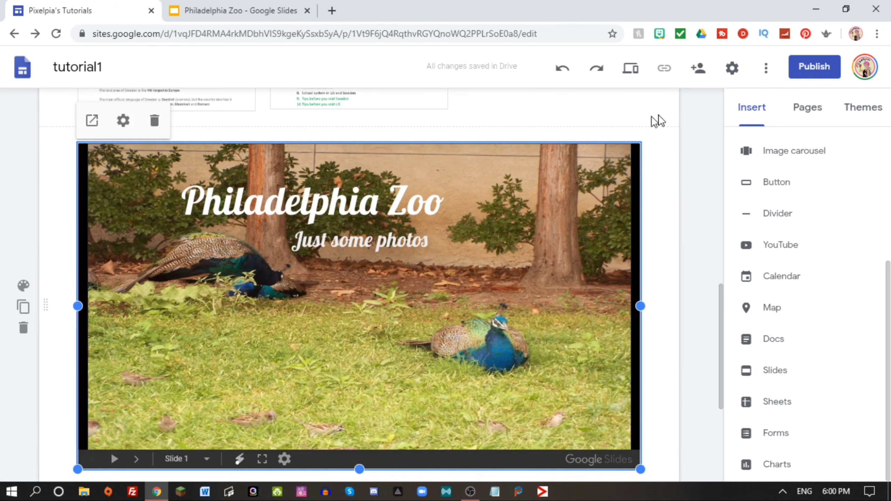
left_click(633, 69)
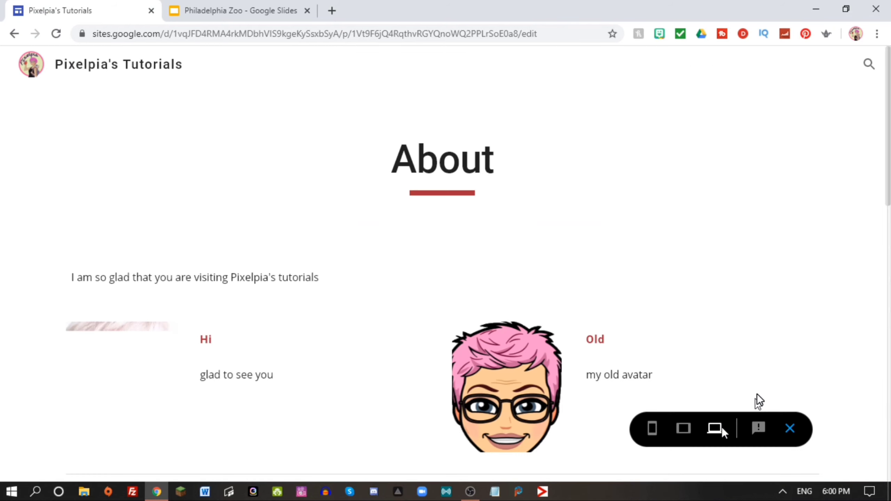
scroll(675, 337, "down", 5)
scroll(676, 337, "down", 9)
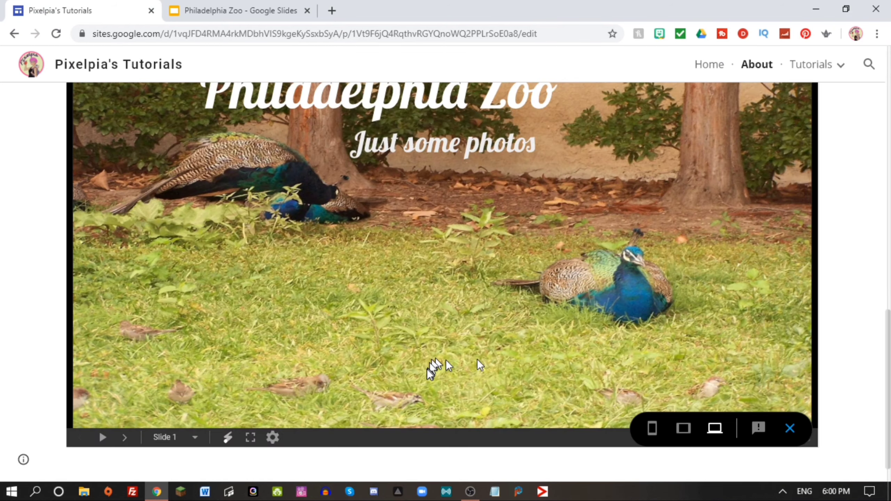
left_click(102, 438)
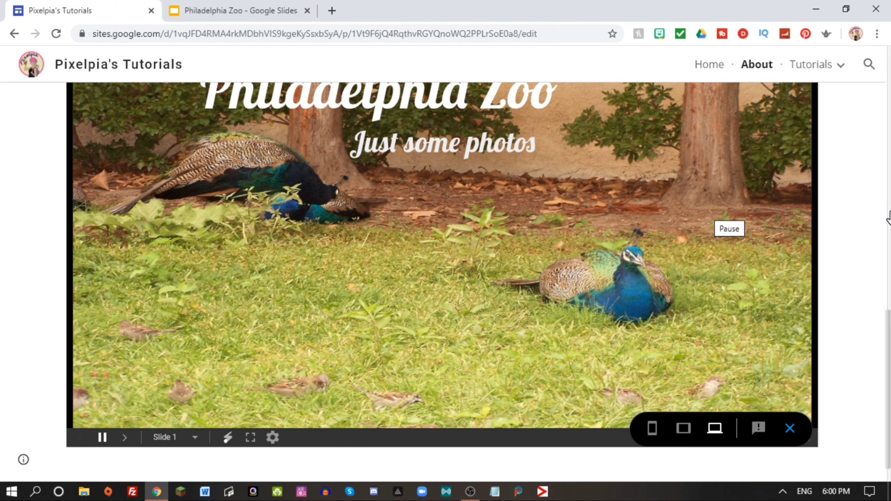
scroll(886, 203, "up", 3)
scroll(883, 189, "down", 5)
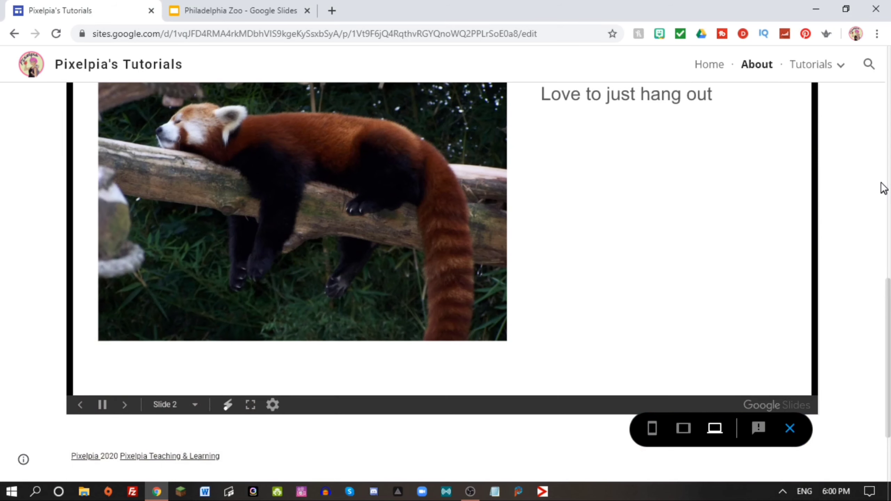
scroll(877, 179, "up", 3)
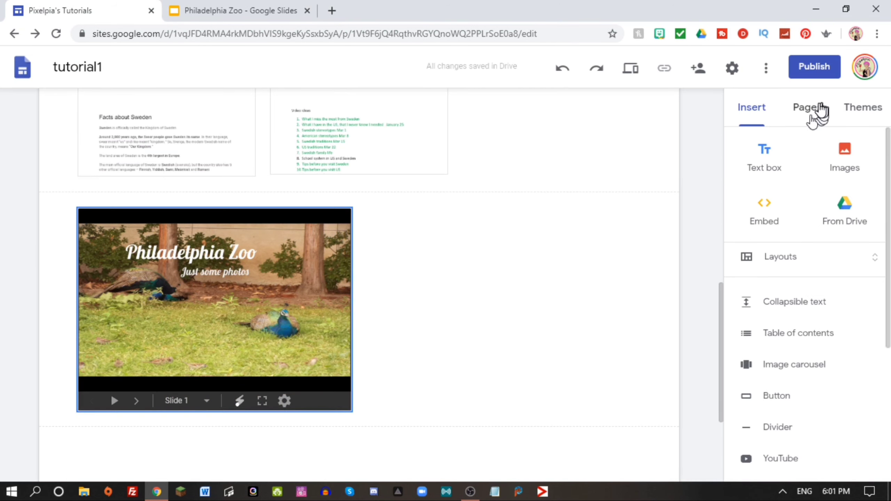
Add a subpage named "Padlet" under the Tutorials page.
left_click(819, 107)
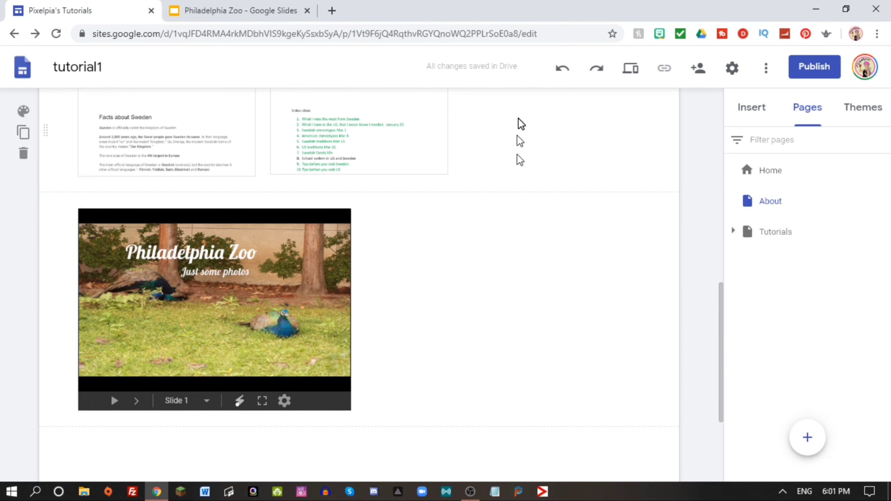
left_click(784, 233)
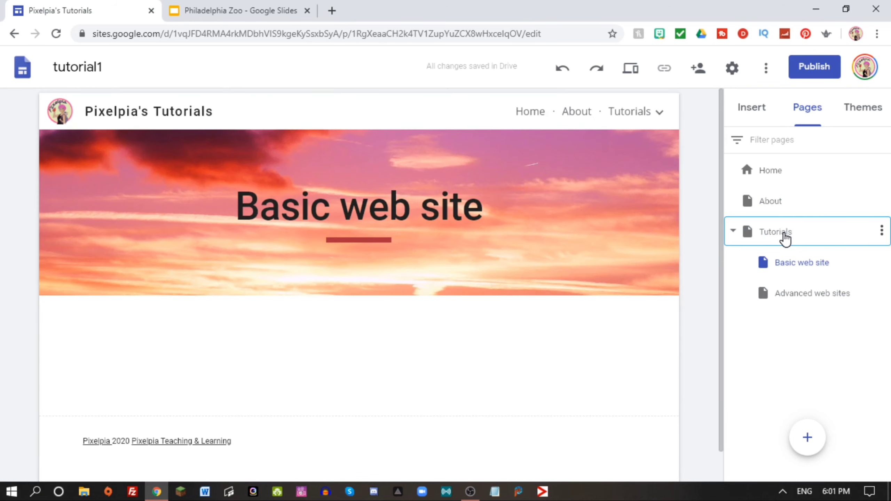
left_click(785, 236)
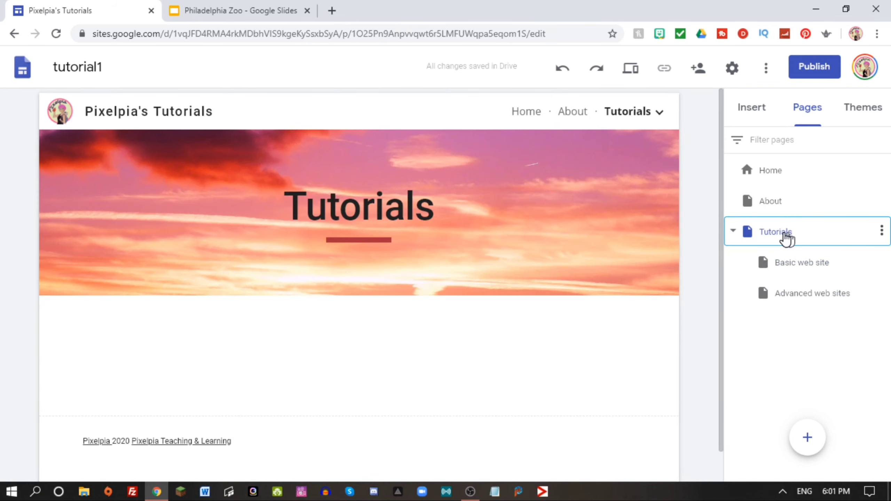
double_click(784, 233)
right_click(784, 233)
key("Escape")
left_click(883, 232)
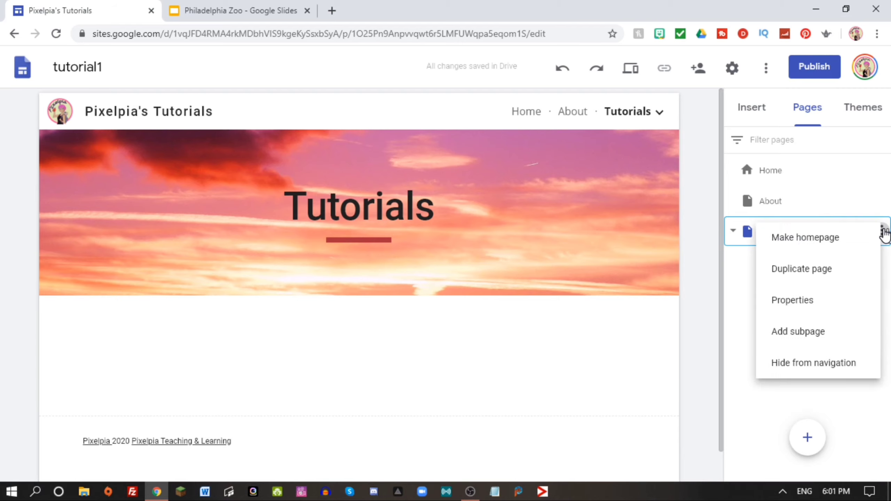
left_click(821, 334)
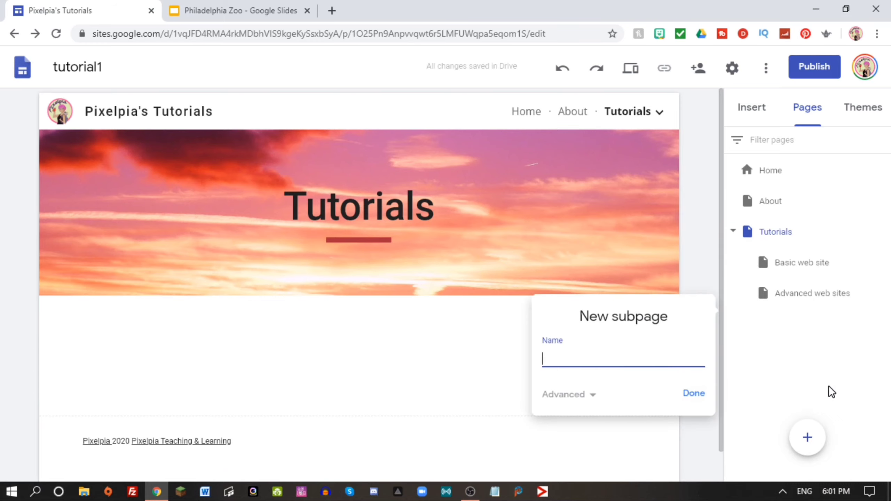
type("Padlet")
key("Return")
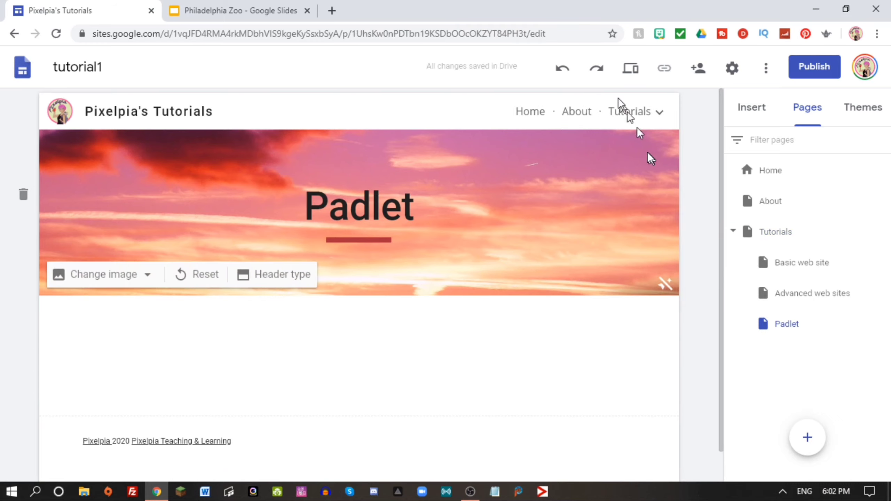
Return to the Tutorials page and insert a text box below the header, formatted as a bulleted list.
left_click(629, 112)
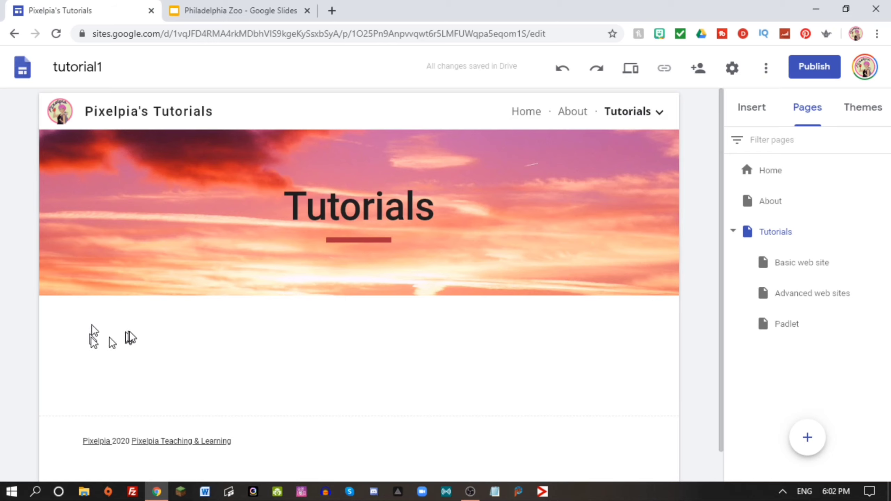
left_click(746, 107)
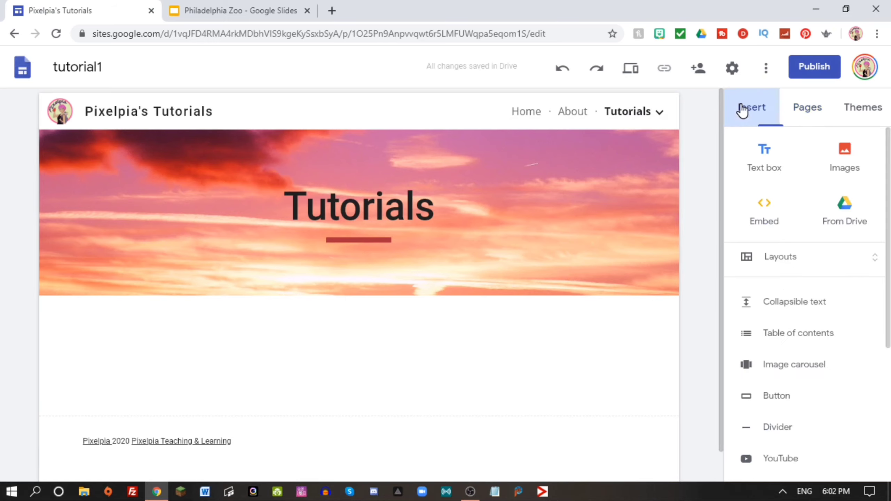
left_click(766, 162)
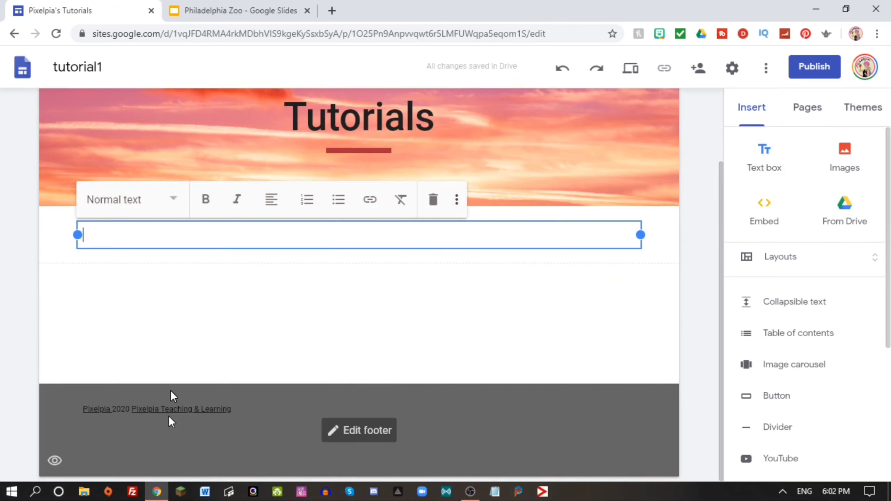
left_click(308, 202)
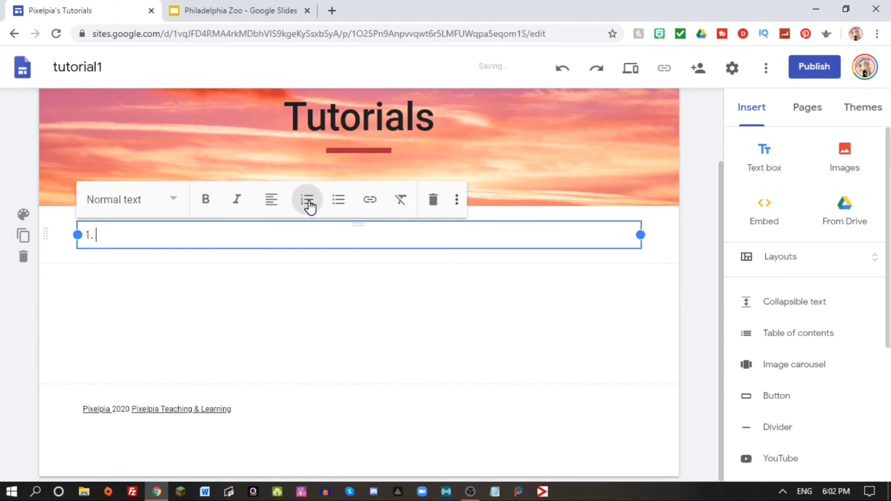
left_click(336, 206)
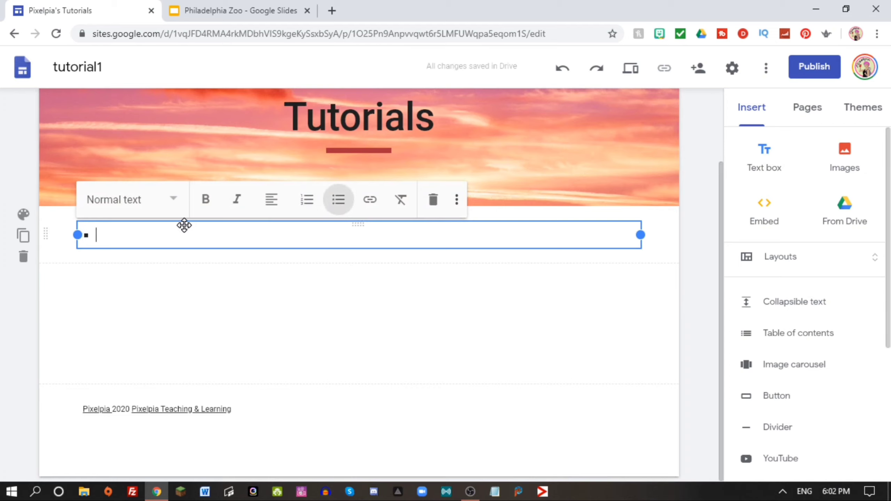
Fill the bulleted list with three items: "Basic Web Site", "Advanced Web Site" and "Padlet".
type("Basic Web S")
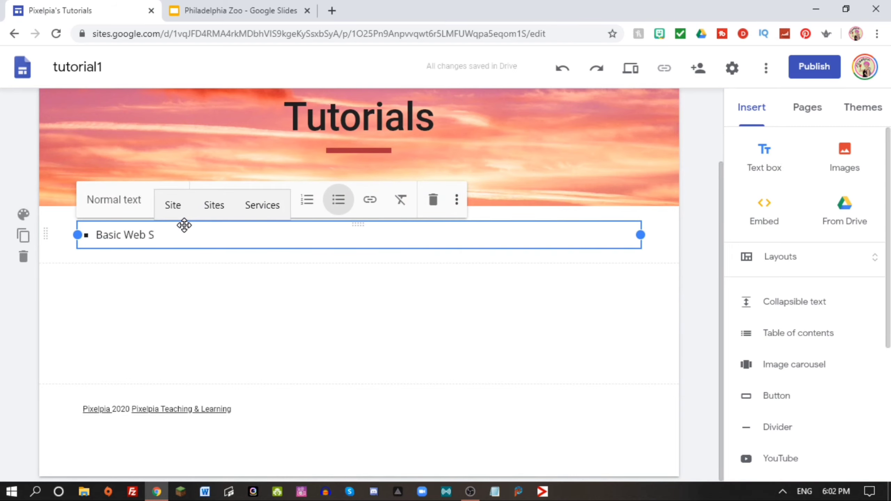
type("ite")
key("Return")
type("Advanced Web Si")
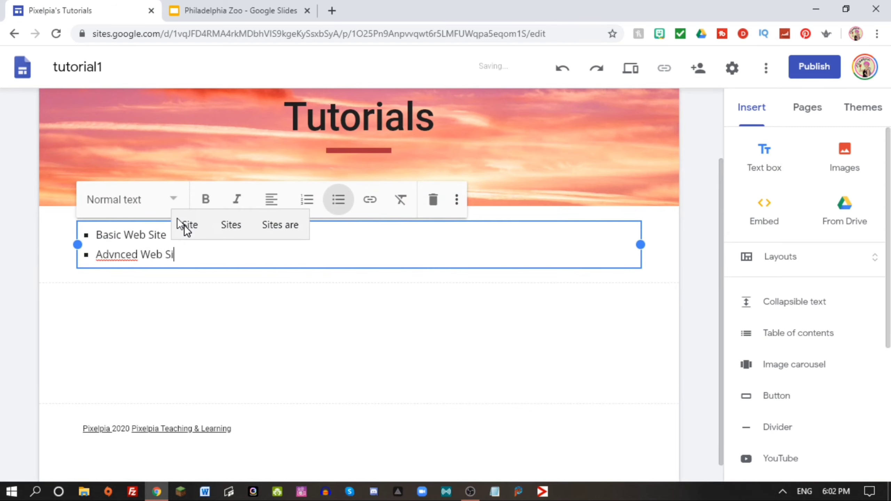
type("te")
key("Home")
key("Right")
key("Right")
key("Right")
type("a")
key("End")
key("Return")
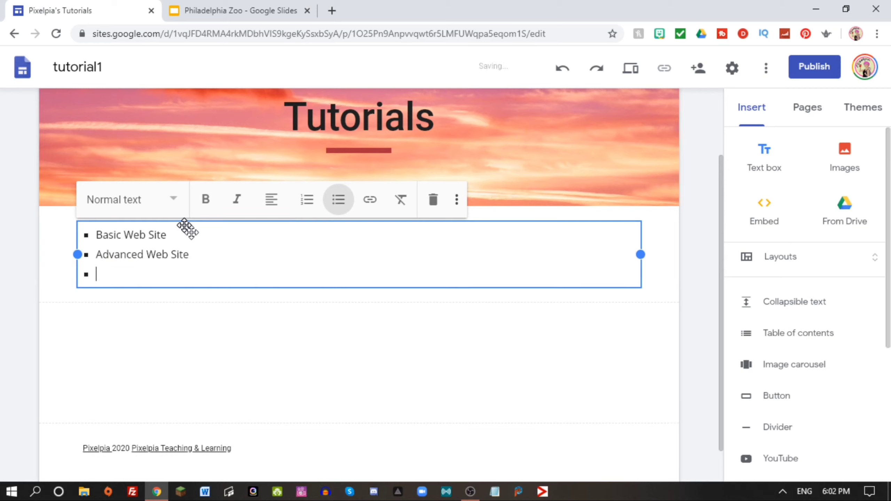
type("Padlet")
left_click(370, 154)
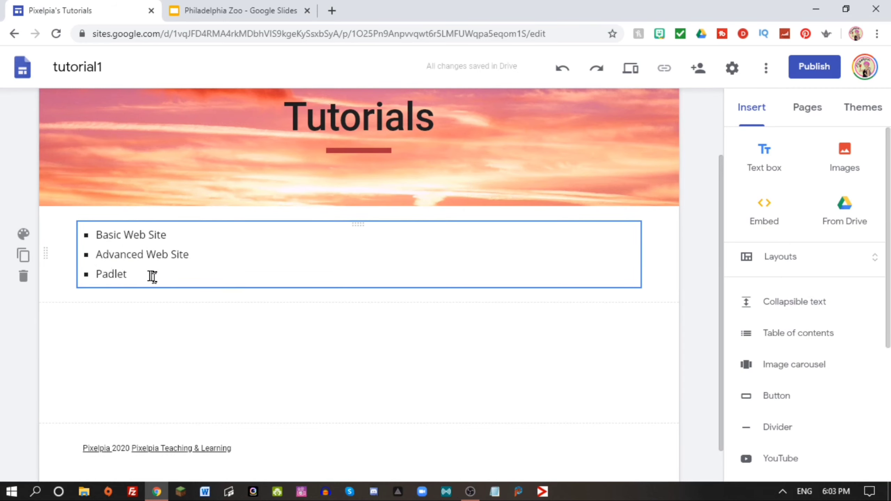
Apply the Heading text style to all three items in the bulleted list.
left_click_drag(152, 276, 86, 227)
left_click(151, 201)
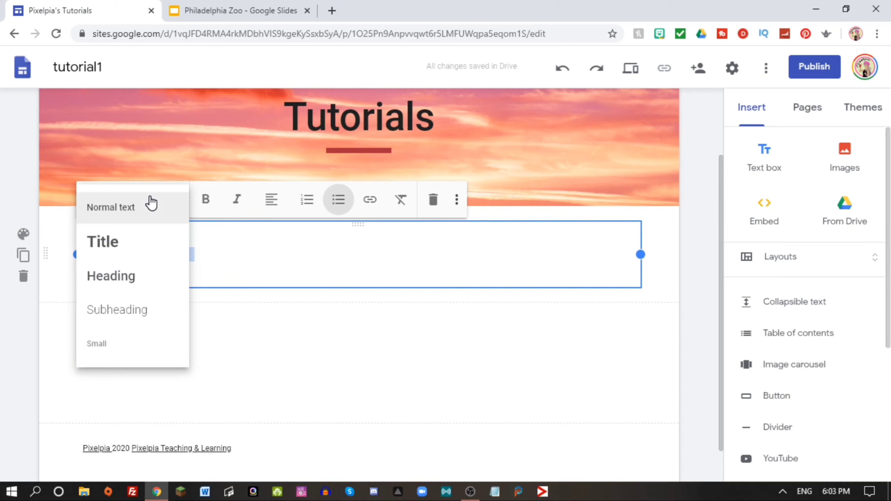
left_click(147, 278)
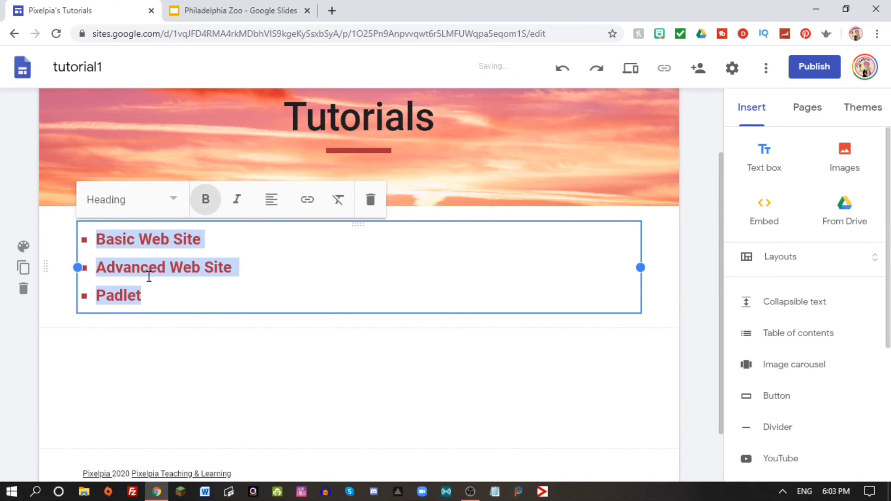
left_click(337, 273)
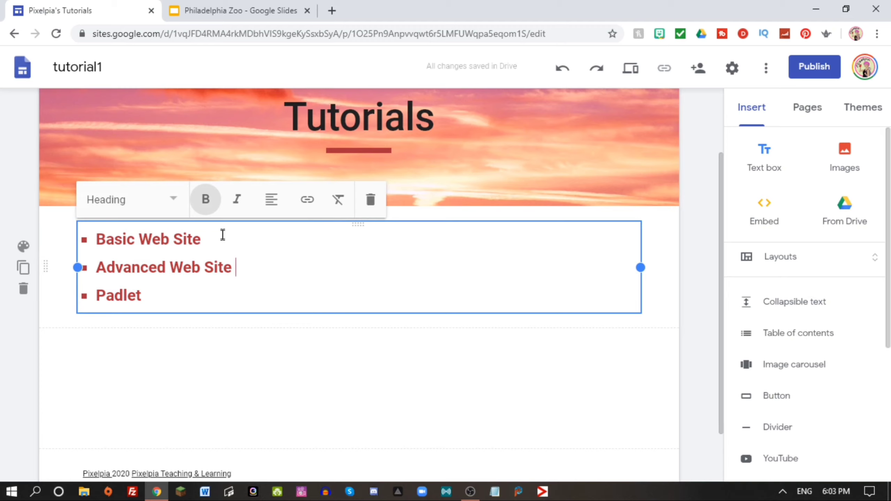
Link the "Basic Web Site" list item to the site's "Basic web site" page.
left_click_drag(220, 239, 94, 239)
left_click(307, 199)
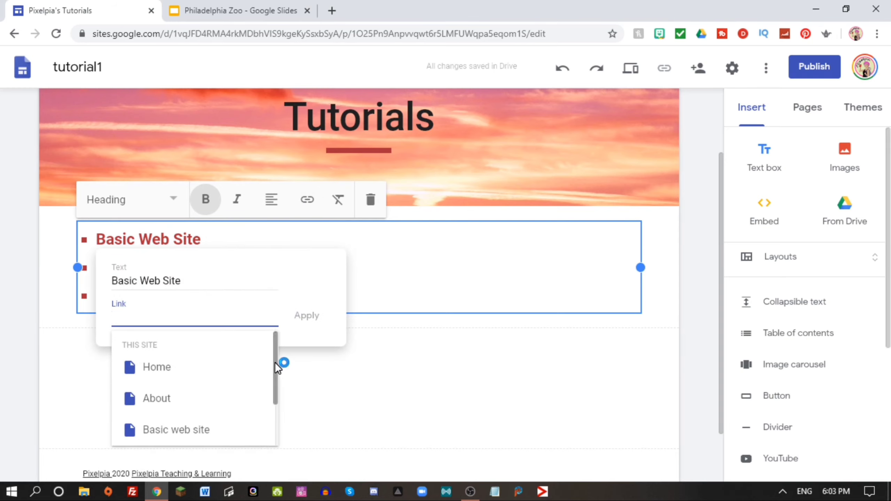
left_click_drag(276, 366, 270, 384)
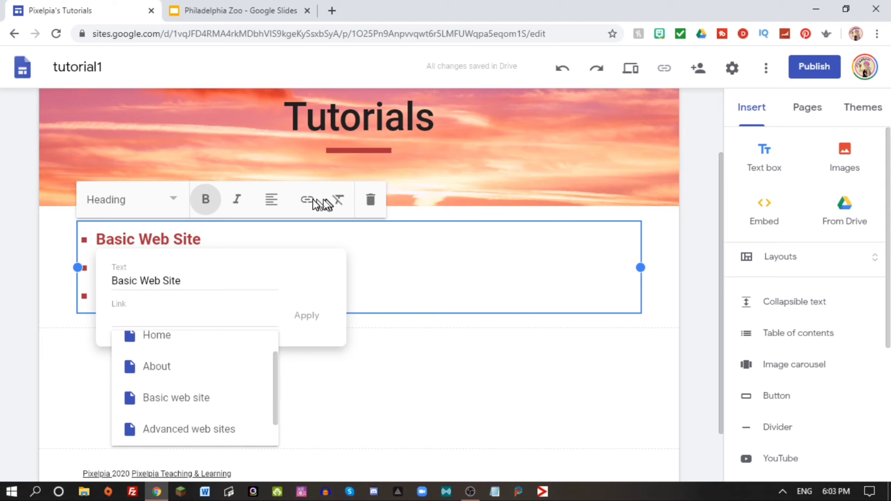
left_click(199, 399)
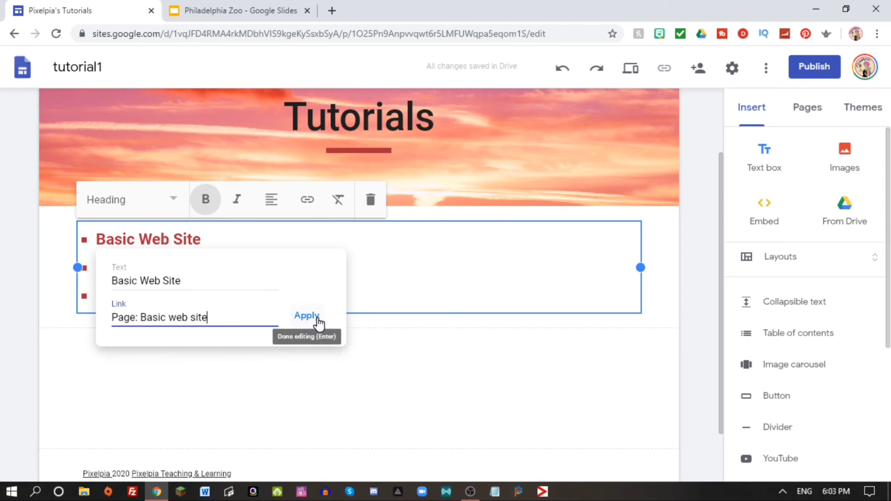
left_click(307, 316)
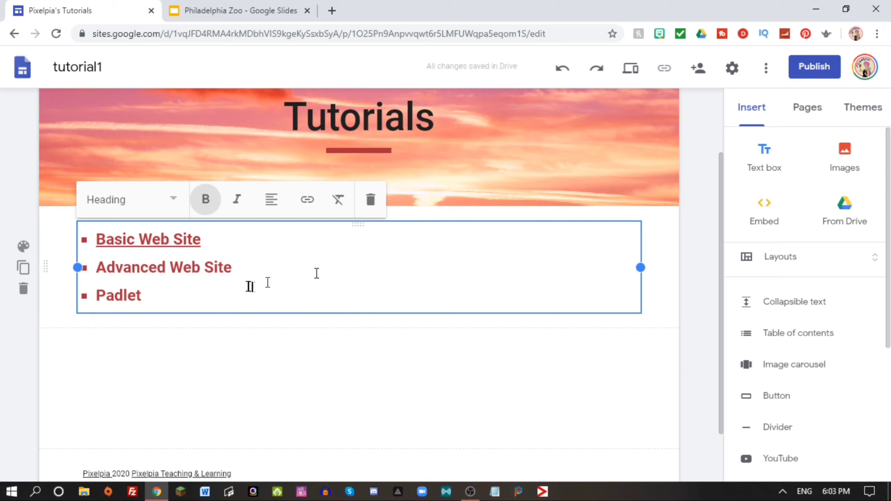
Link the "Advanced Web Site" list item to the site's "Advanced web sites" page.
left_click_drag(243, 266, 97, 265)
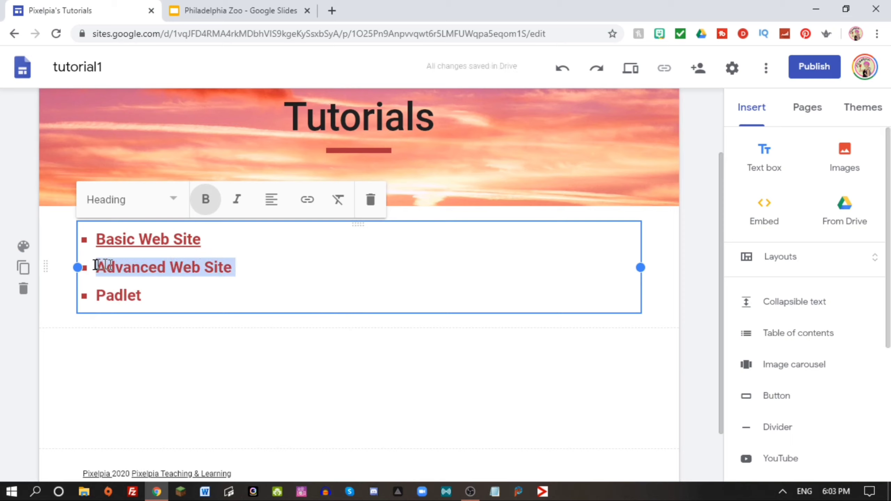
left_click(312, 199)
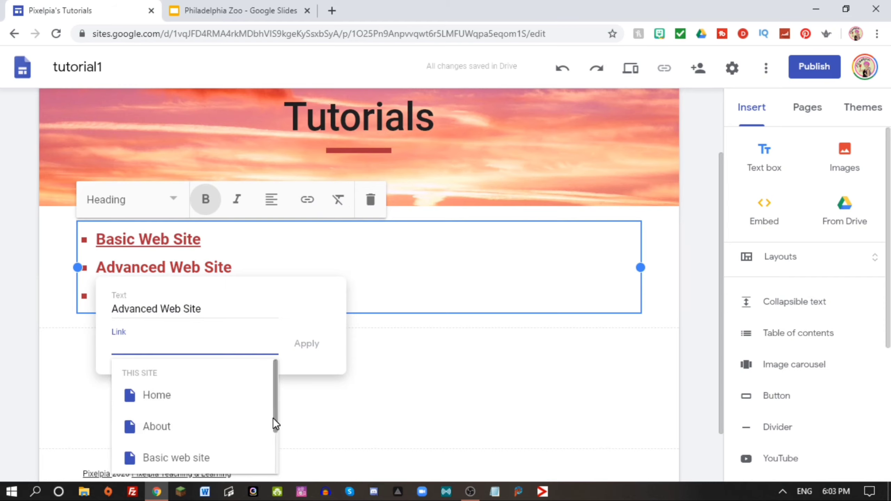
scroll(273, 409, "down", 2)
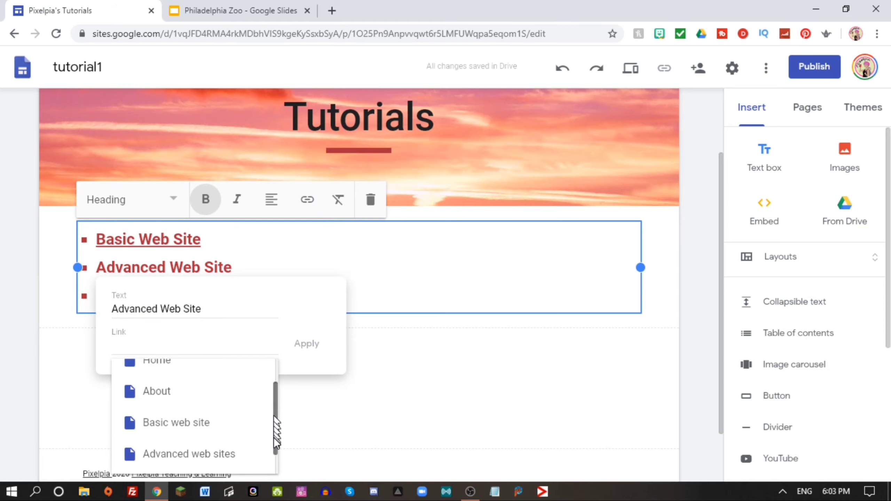
left_click(193, 442)
left_click(307, 344)
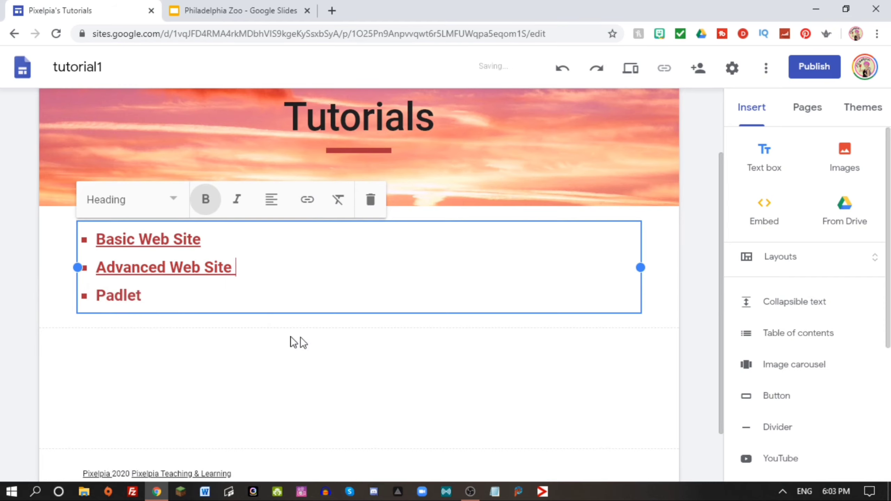
Link the "Padlet" list item to the site's "Padlet" page.
left_click_drag(143, 295, 95, 293)
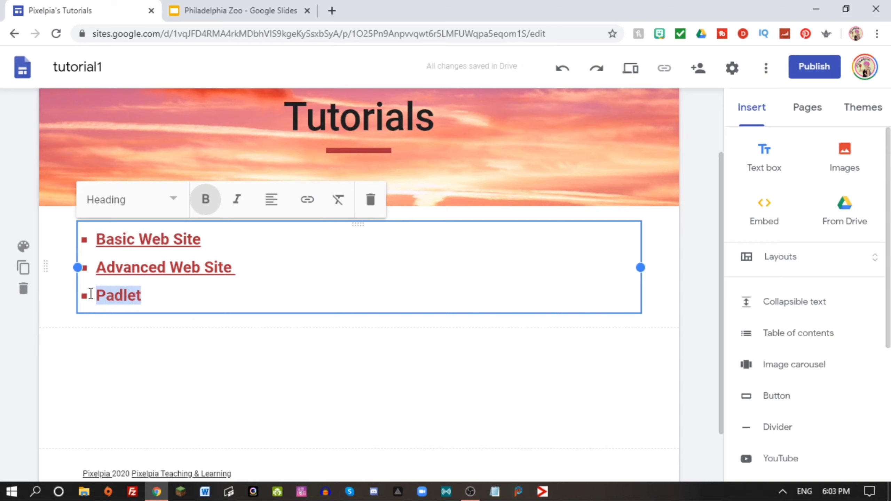
left_click(309, 200)
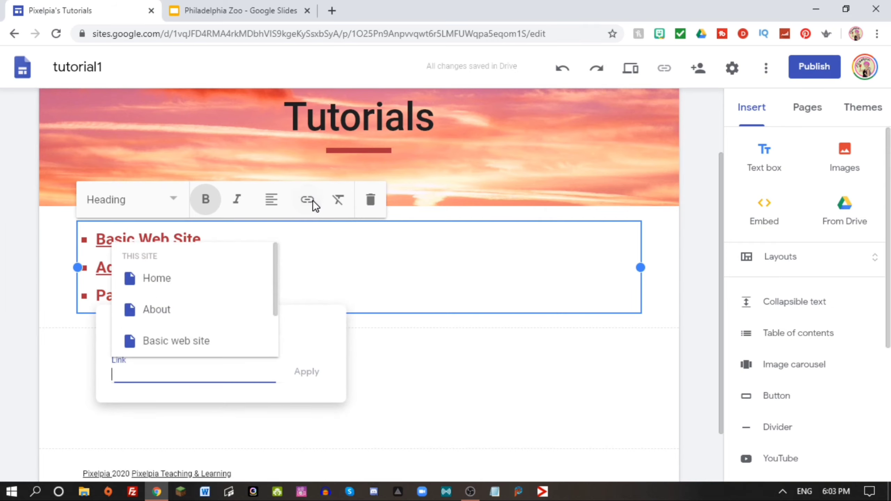
left_click_drag(274, 276, 269, 374)
left_click(141, 339)
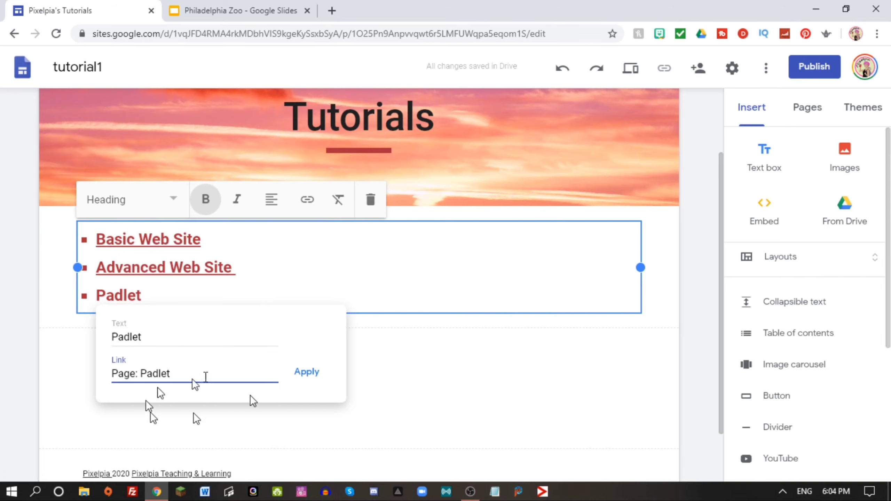
left_click(310, 373)
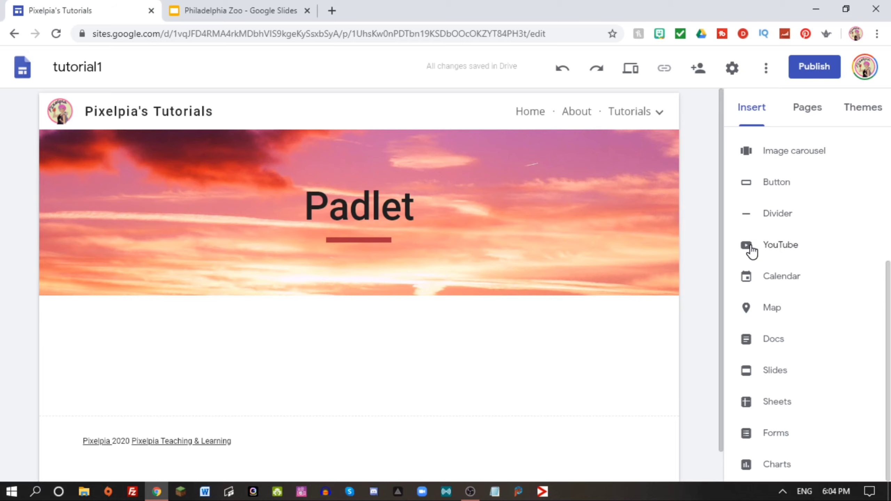
Embed the uploaded YouTube video "Padlet, the Creative Bulletin Board Tutorial (first out of three)" on the Padlet page.
left_click(785, 247)
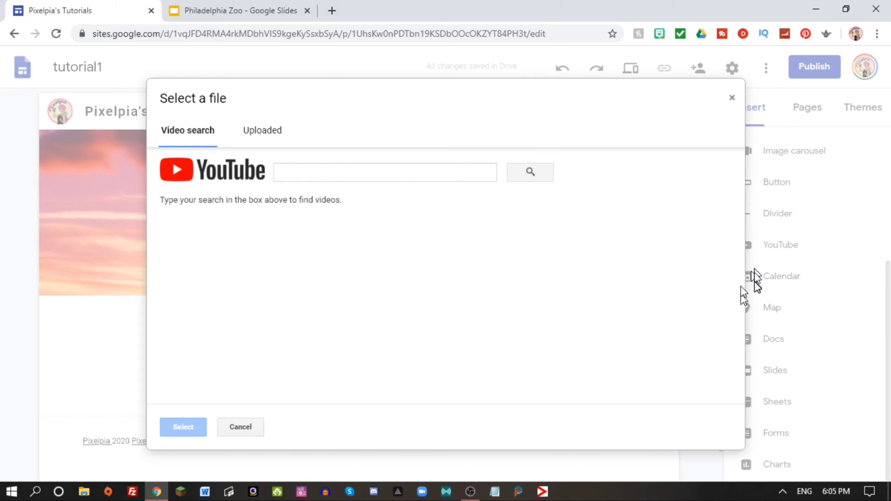
left_click(276, 133)
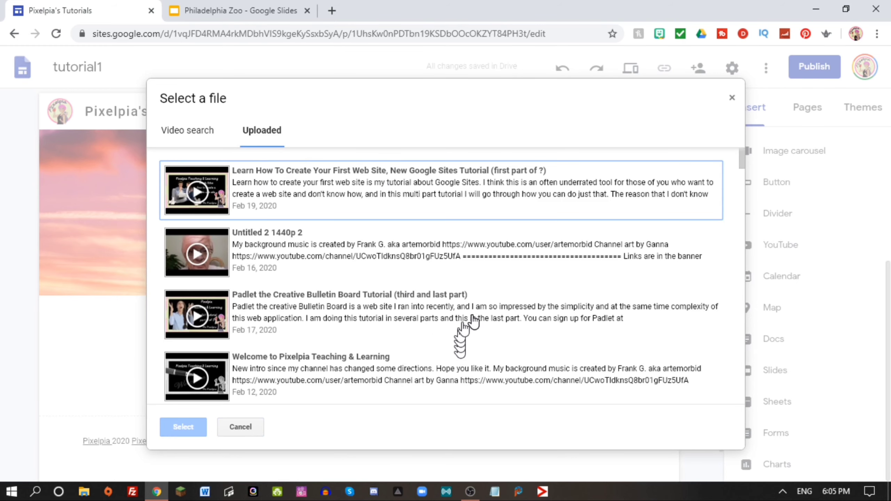
scroll(472, 318, "down", 5)
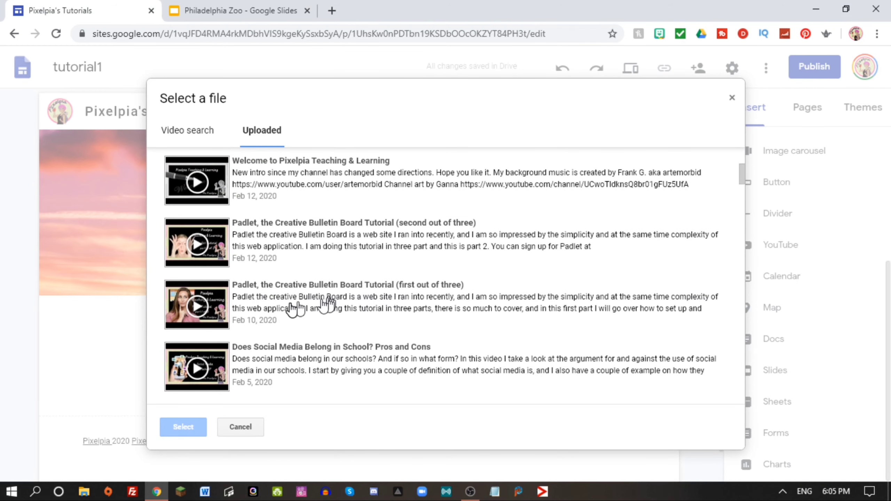
left_click(262, 301)
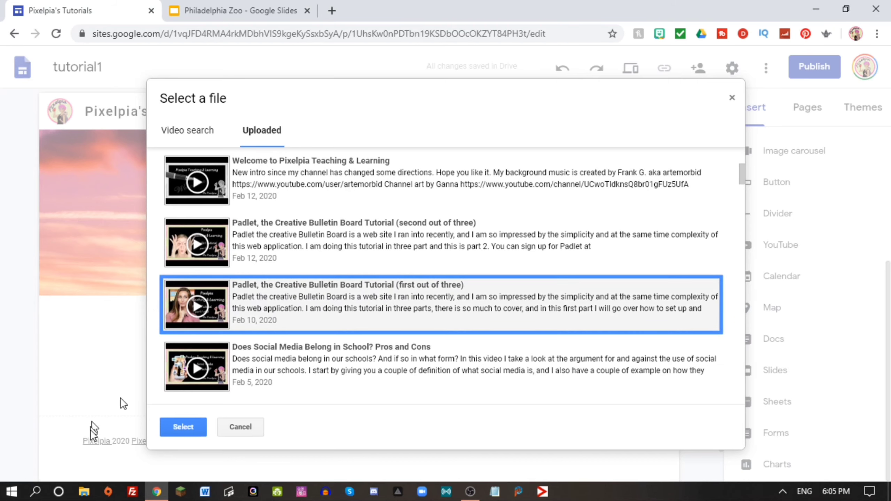
left_click(182, 426)
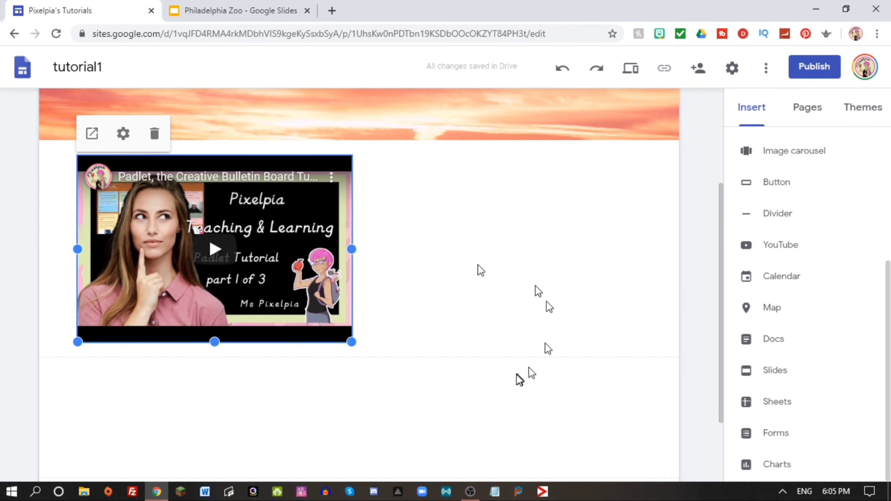
Insert the "Padlet Tutorial part 2 of 3" thumbnail image from the "video files" folder below the embedded video.
left_click(459, 324)
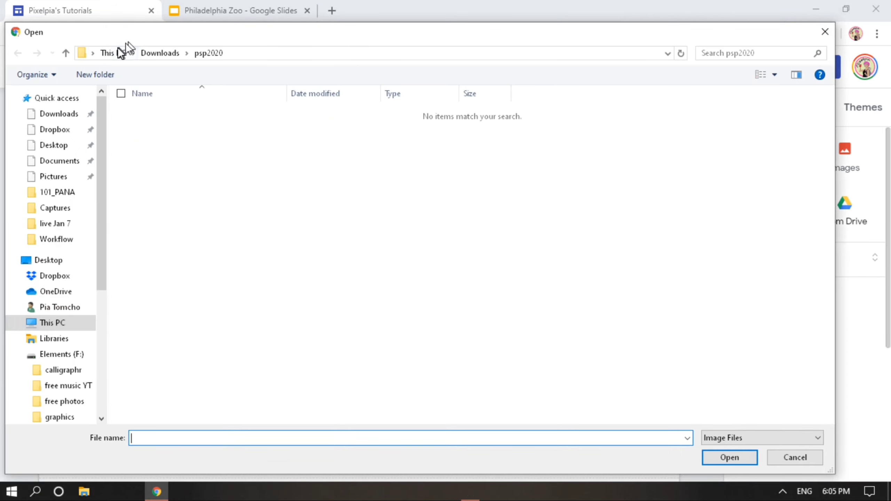
left_click_drag(99, 247, 102, 400)
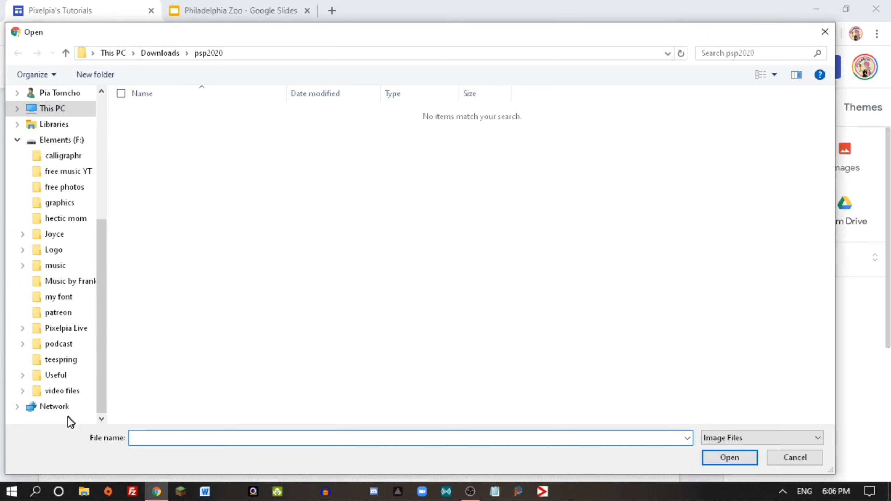
scroll(68, 402, "up", 5)
left_click(72, 389)
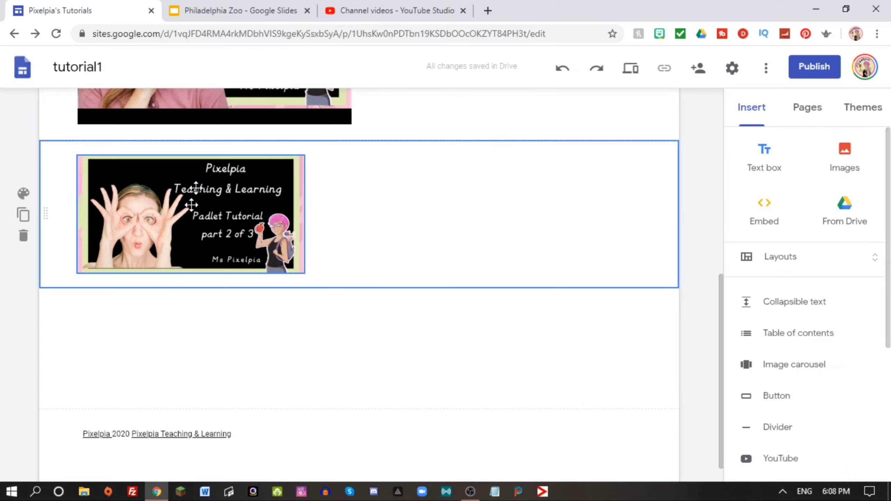
Start a link on the part 2 thumbnail and copy the video link of the second Padlet tutorial from YouTube Studio.
left_click(220, 232)
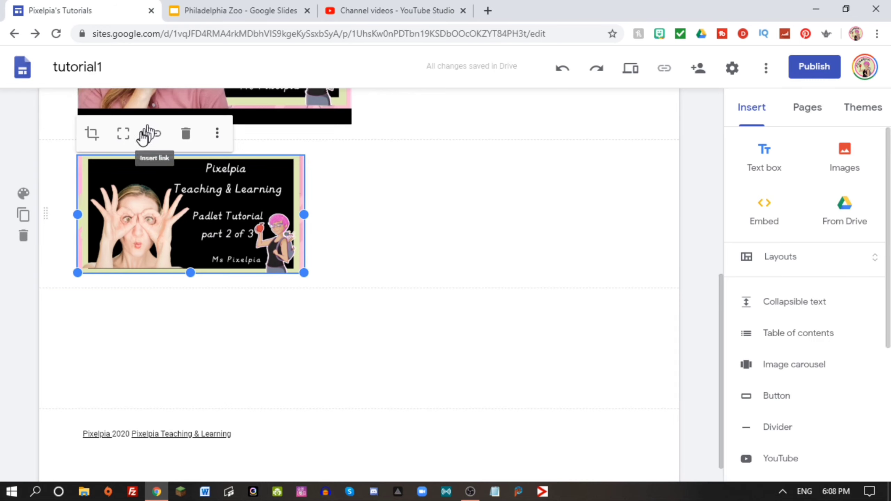
left_click(154, 137)
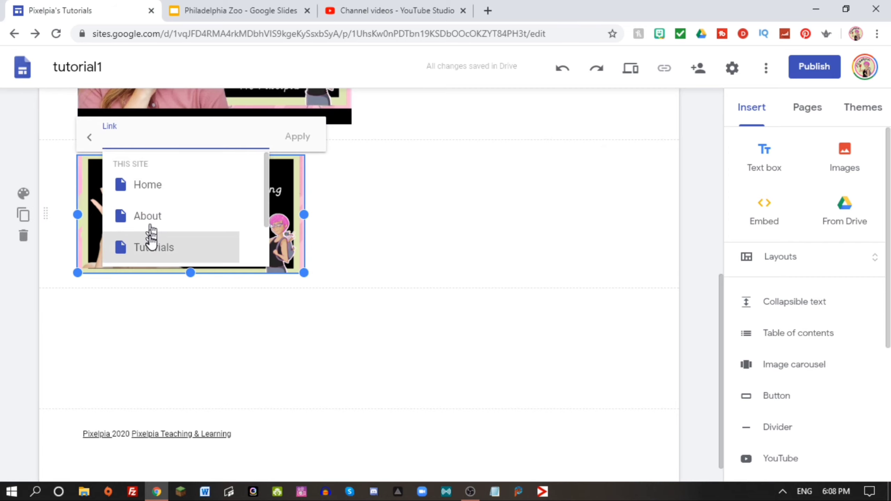
left_click(375, 12)
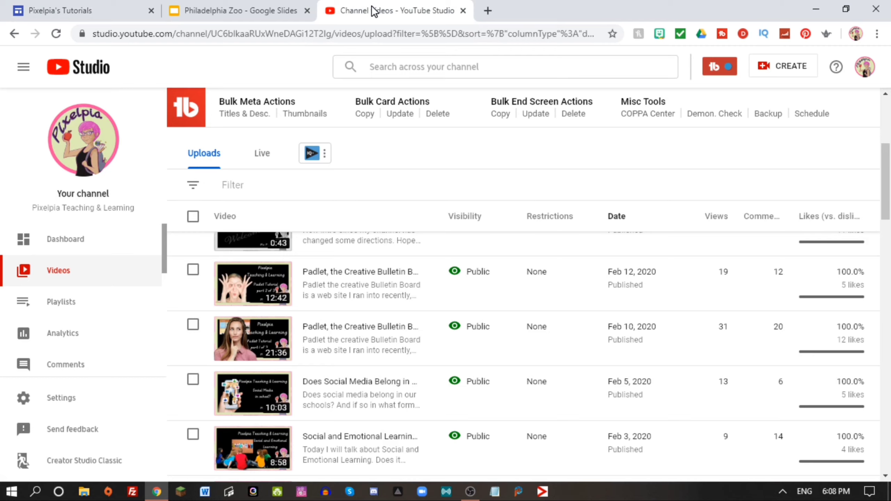
left_click(240, 279)
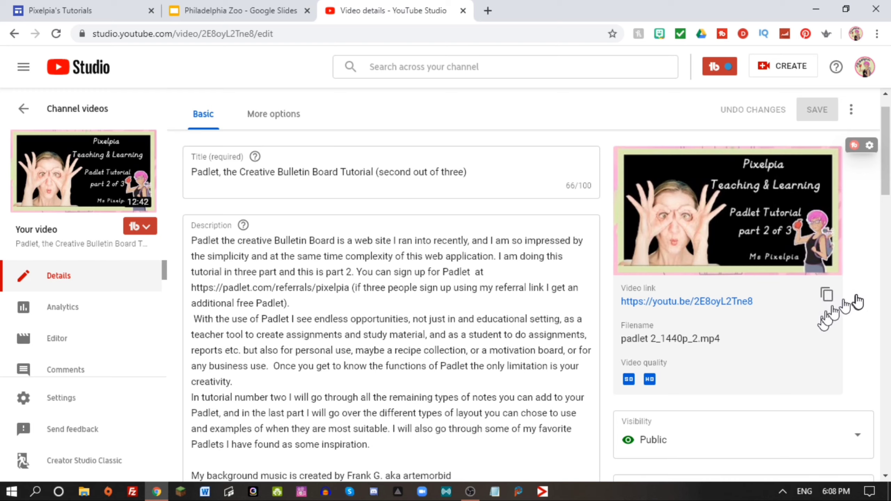
left_click(827, 296)
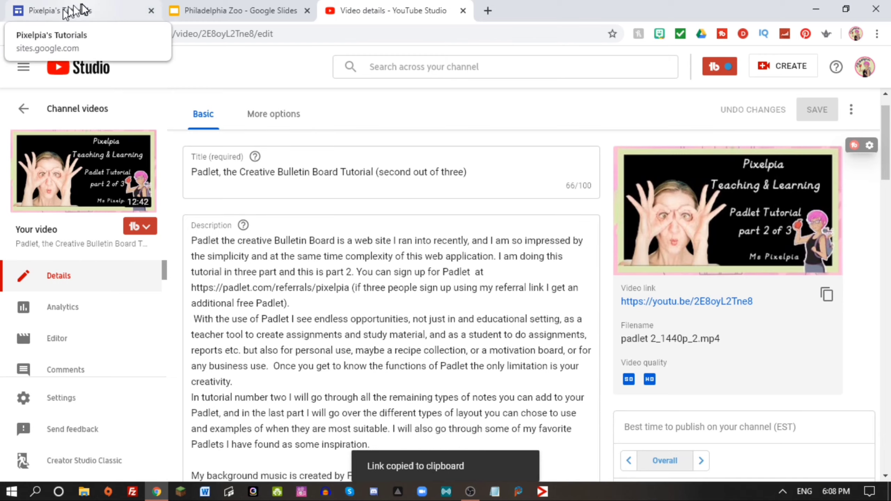
left_click(44, 10)
right_click(139, 138)
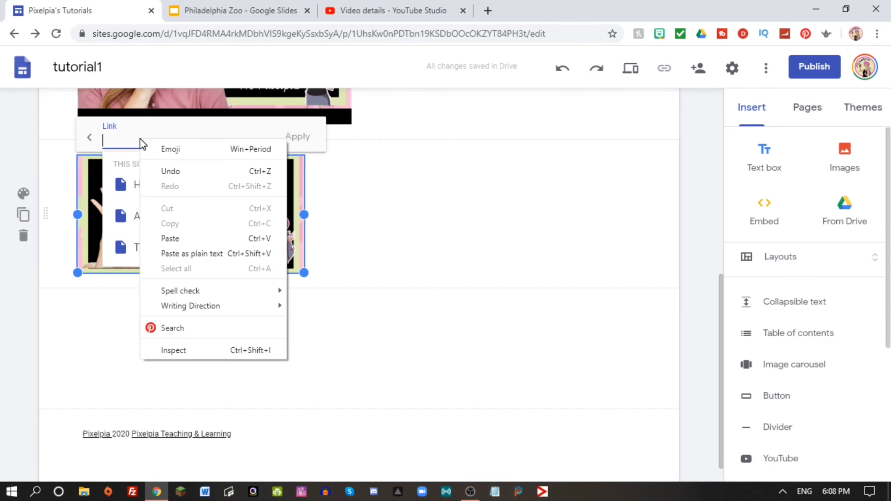
left_click(179, 237)
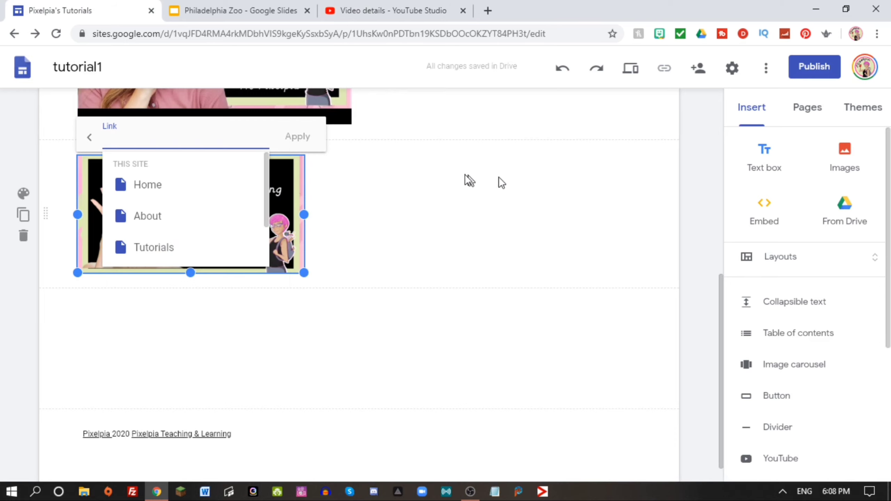
key("ctrl+v")
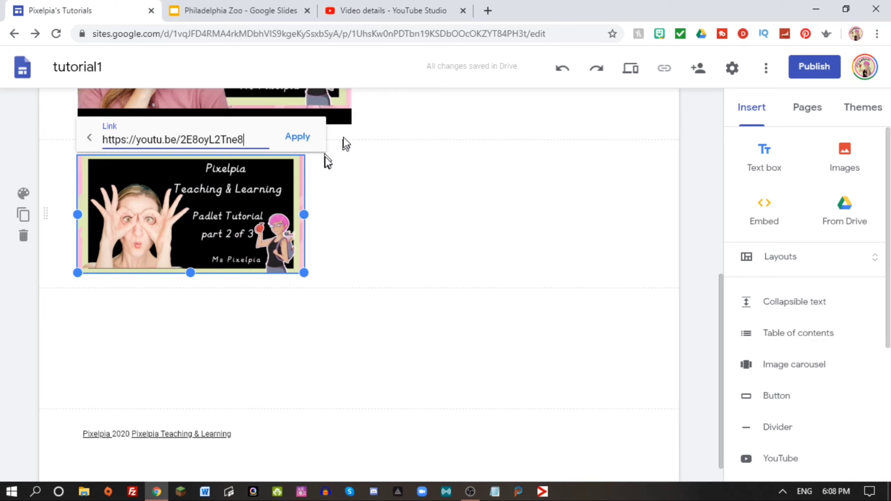
left_click(299, 137)
left_click(428, 229)
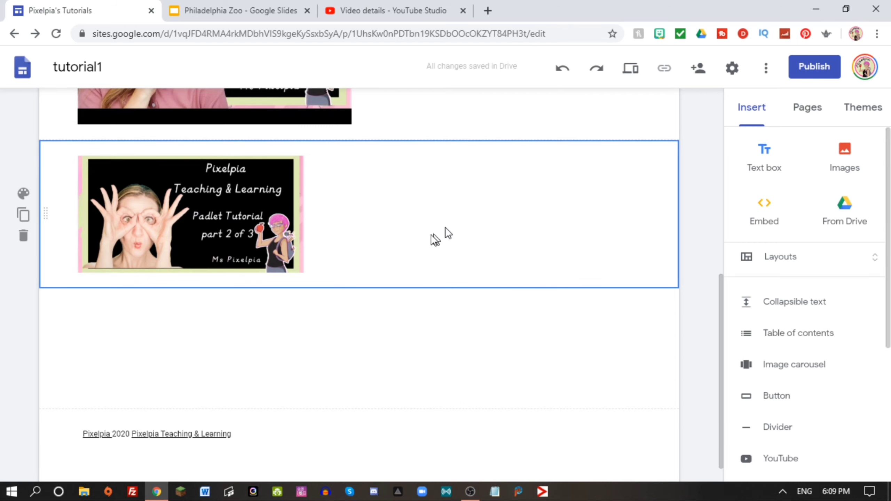
Add a text box reading "Part 3" below the part 2 thumbnail.
scroll(429, 226, "up", 5)
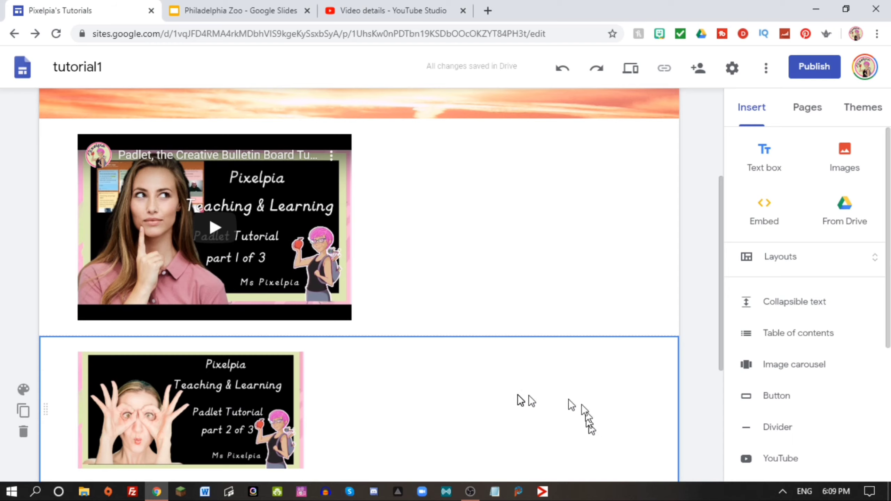
scroll(488, 388, "down", 5)
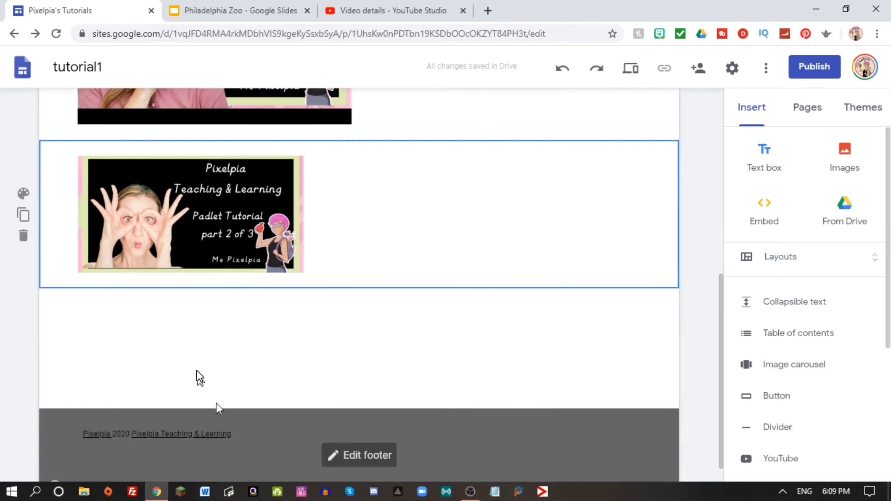
left_click(766, 158)
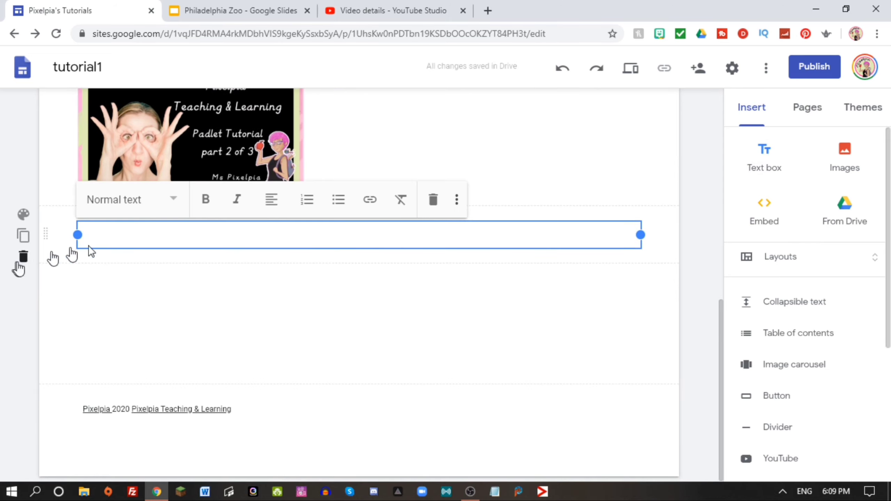
type("P")
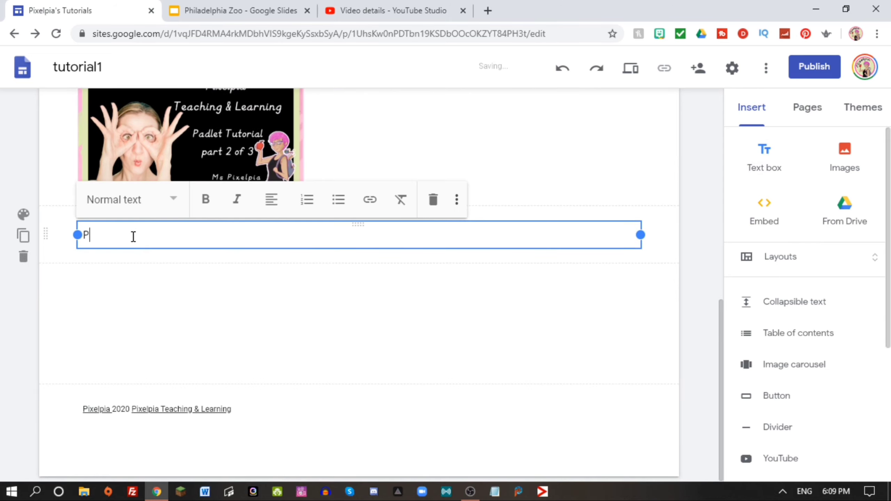
type("art 3")
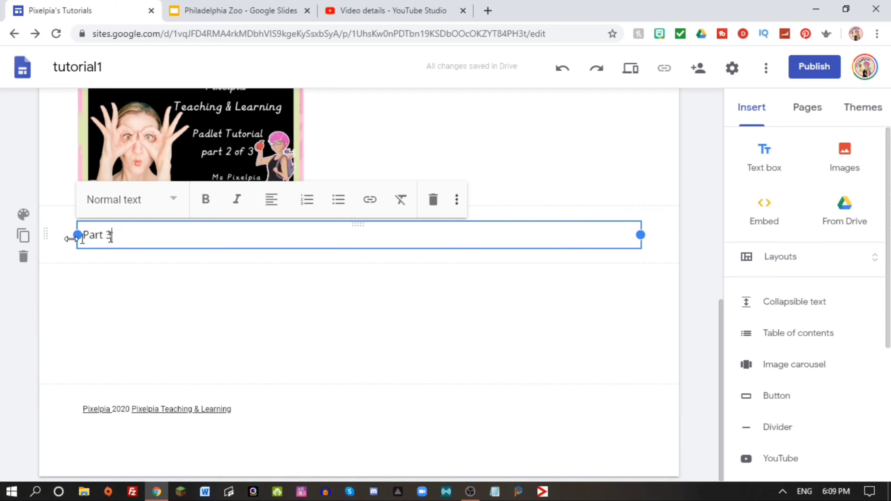
left_click_drag(112, 238, 71, 240)
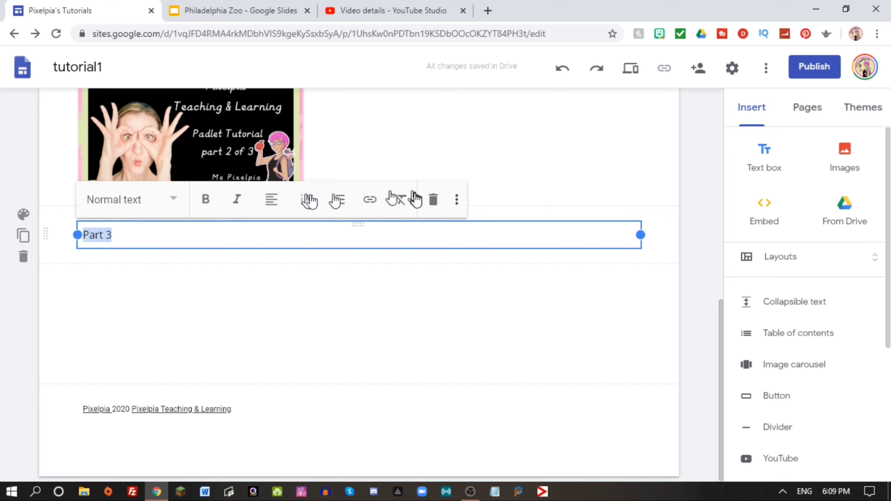
left_click(372, 201)
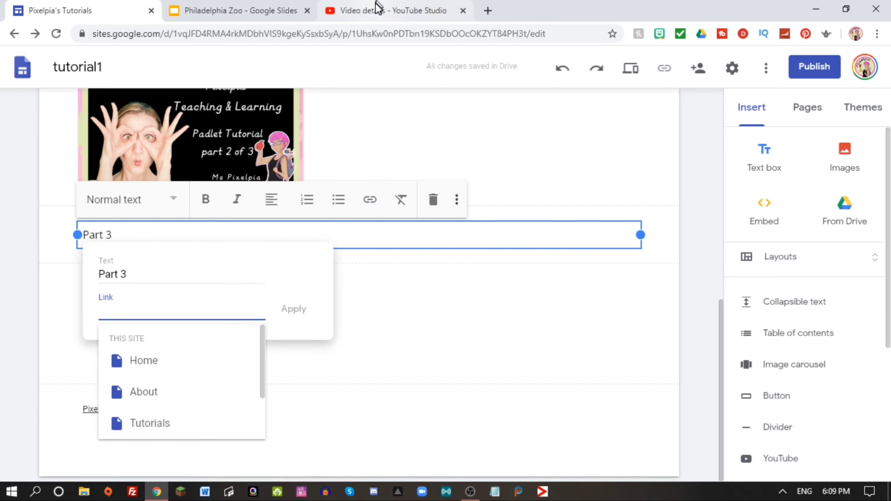
left_click(371, 10)
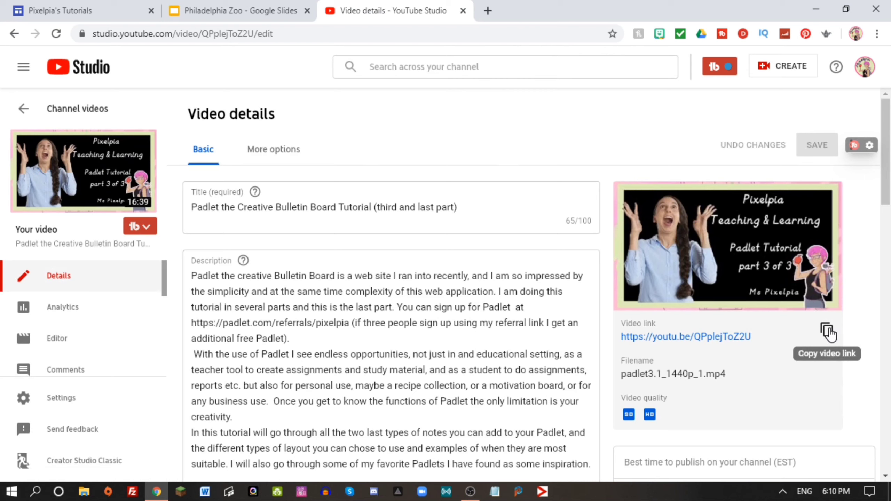
left_click(829, 333)
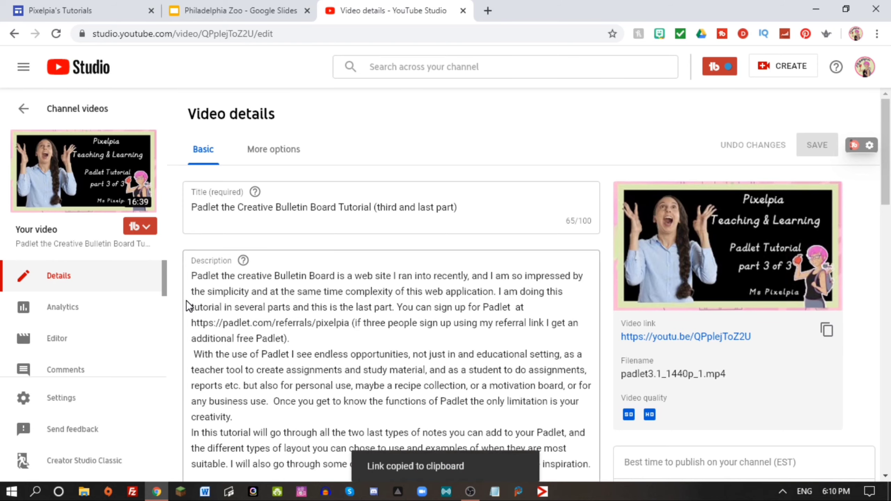
key("ctrl+1")
right_click(138, 308)
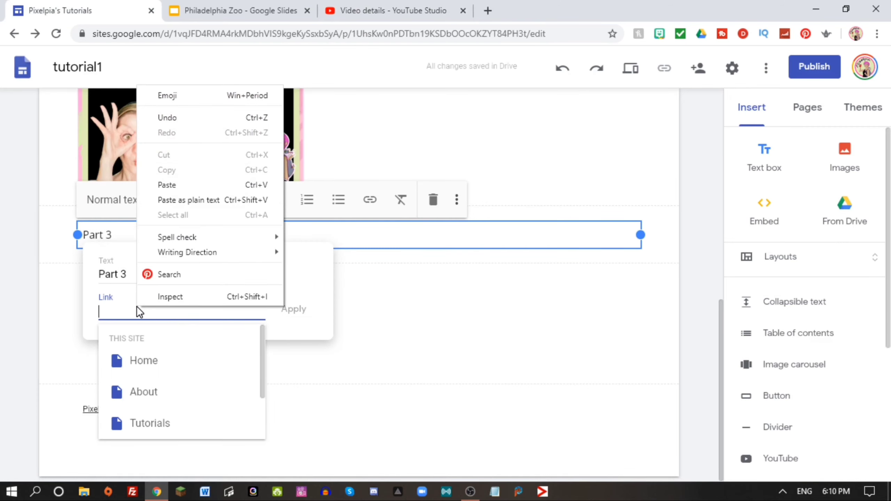
left_click(201, 184)
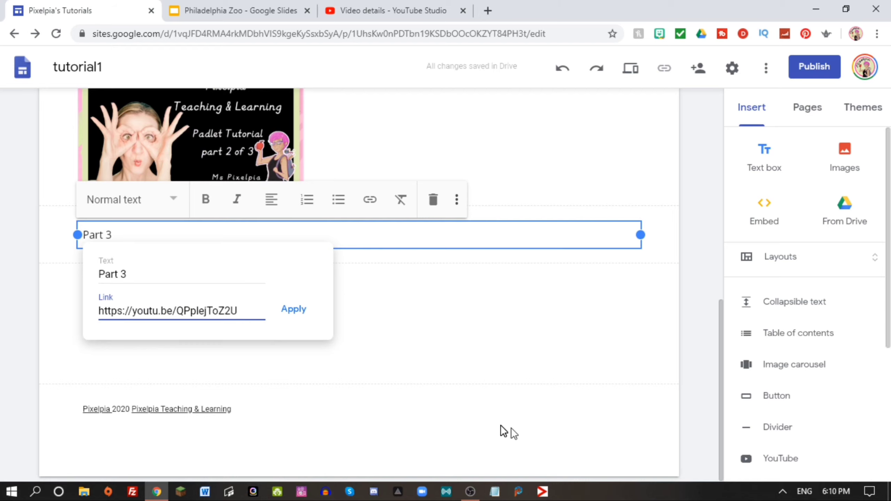
left_click(291, 308)
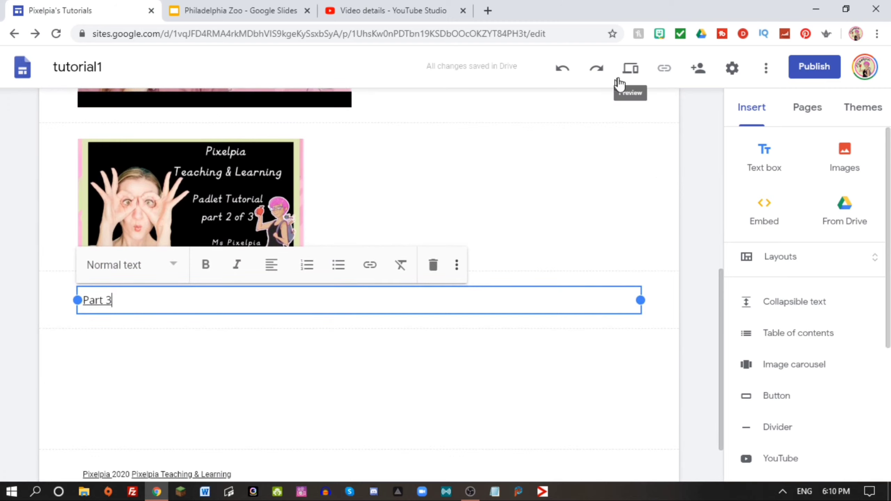
Preview the Padlet page and test the embedded part 1 video by playing and pausing it.
left_click(629, 69)
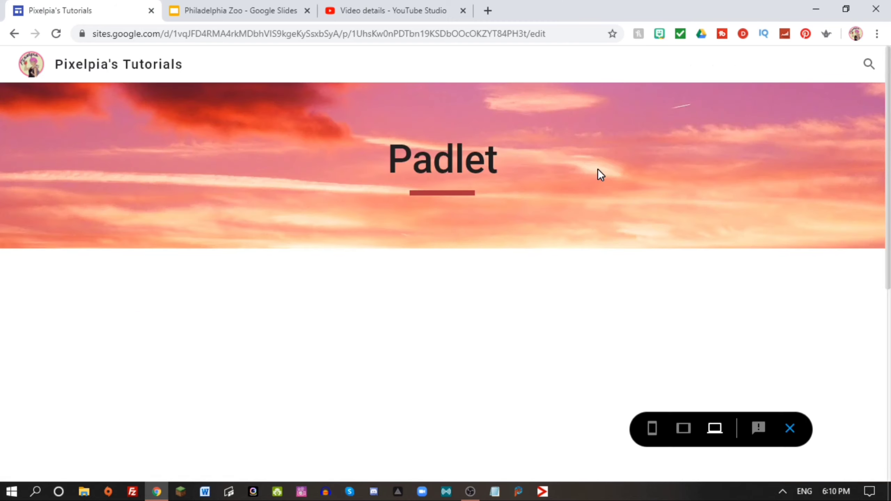
scroll(598, 169, "down", 3)
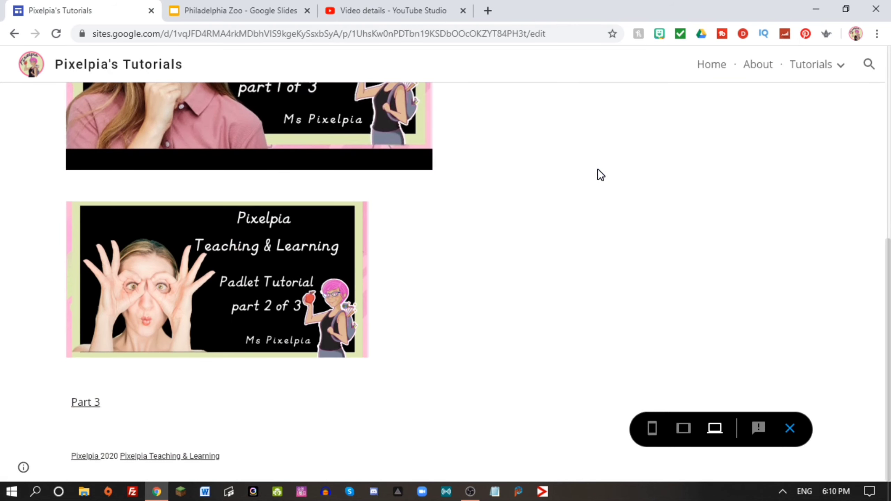
scroll(597, 169, "up", 5)
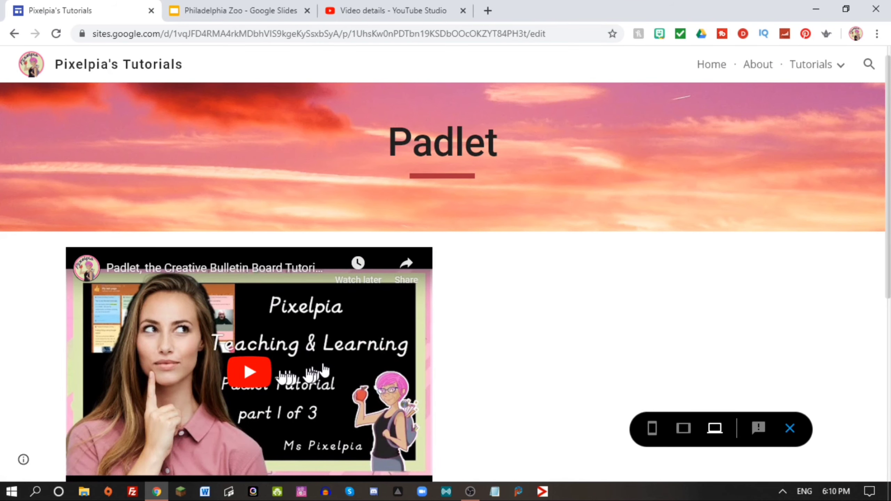
left_click(254, 381)
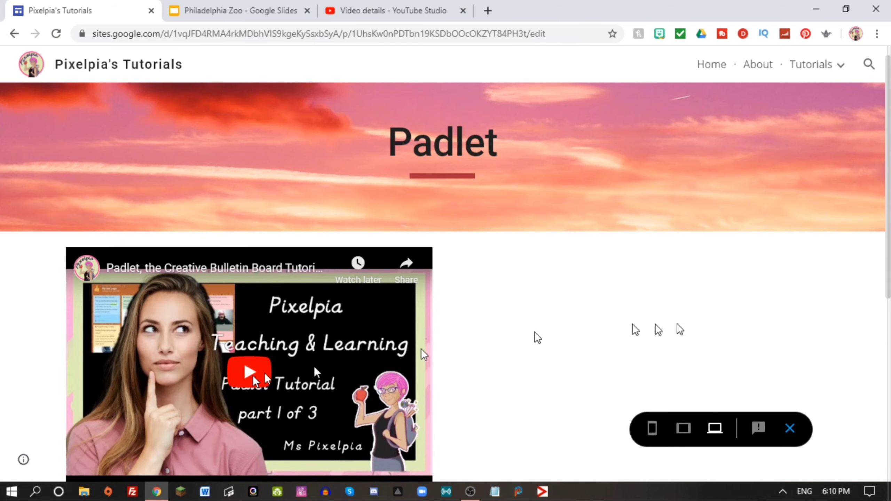
scroll(624, 320, "down", 3)
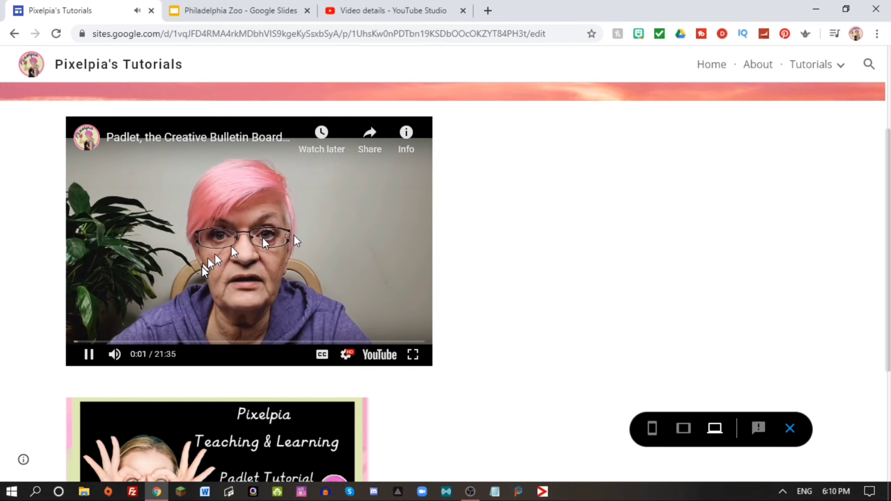
left_click(88, 355)
scroll(315, 281, "down", 5)
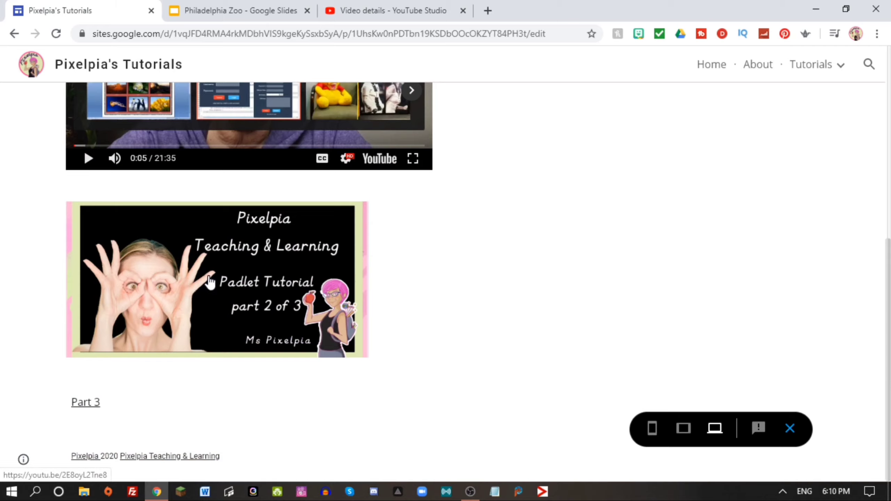